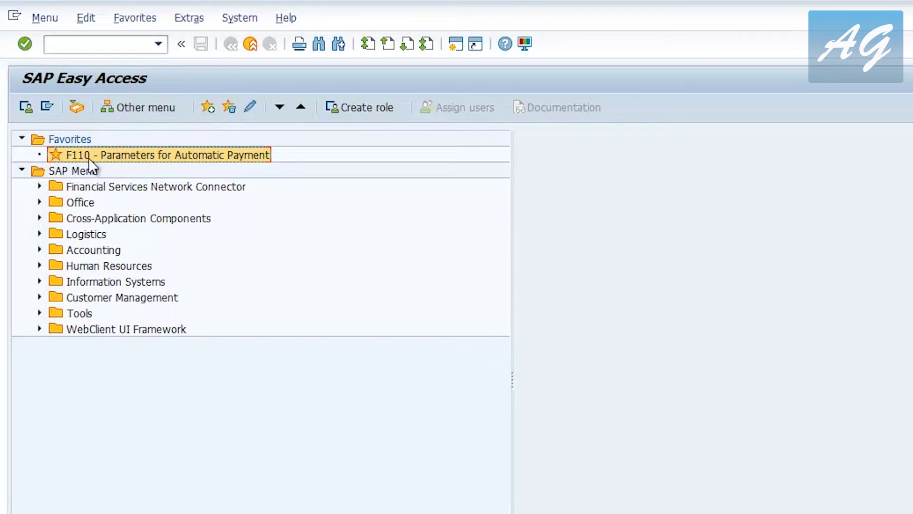
pyautogui.click(89, 48)
pyautogui.write('F11')
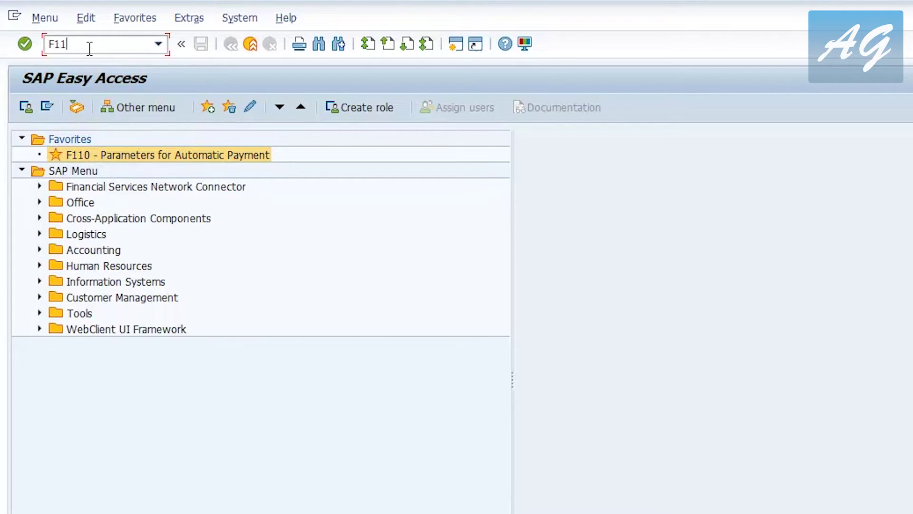
pyautogui.write('0')
# Step: Open the F110 Payments transaction from Accounting, Financial Accounting, Accounts Payable, Periodic Processing in the SAP Menu tree
pyautogui.click(40, 250)
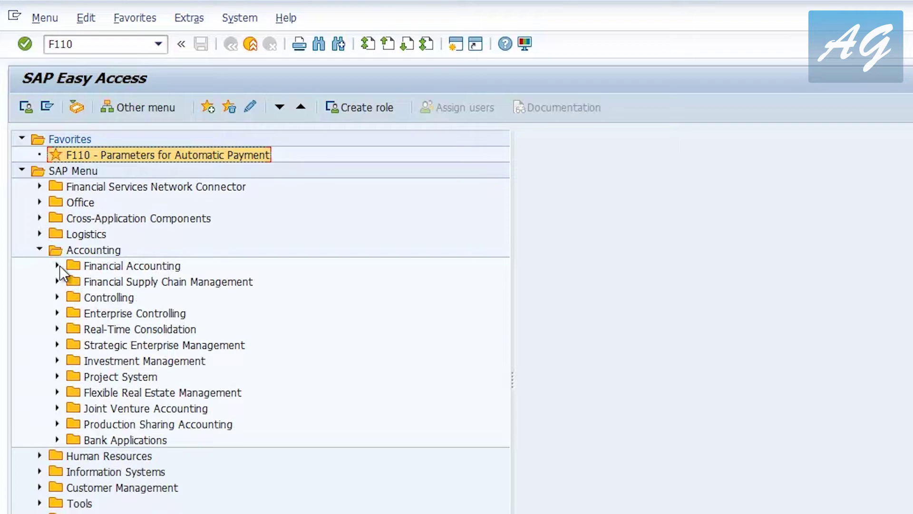
pyautogui.click(56, 265)
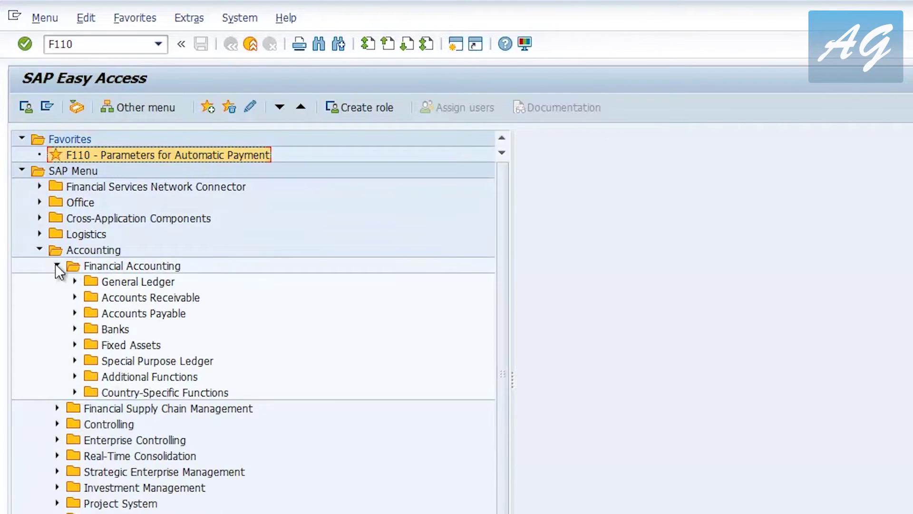
pyautogui.click(75, 313)
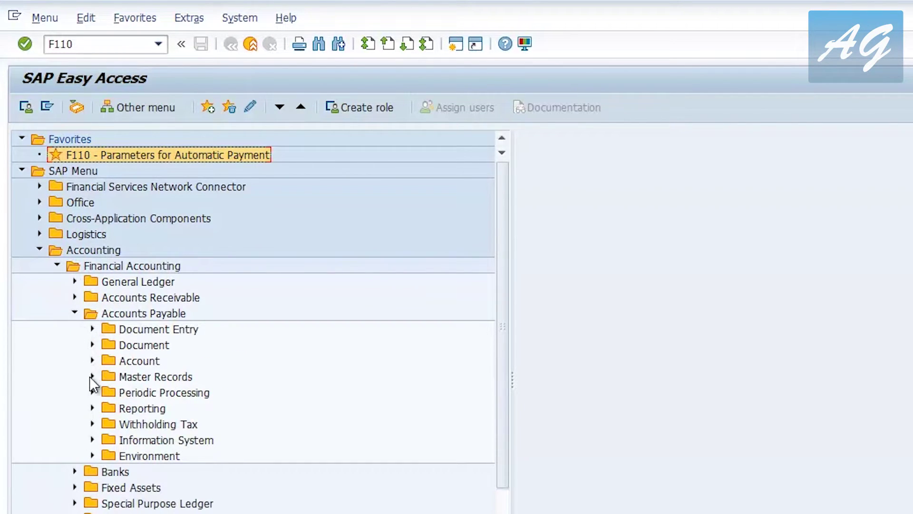
pyautogui.click(92, 392)
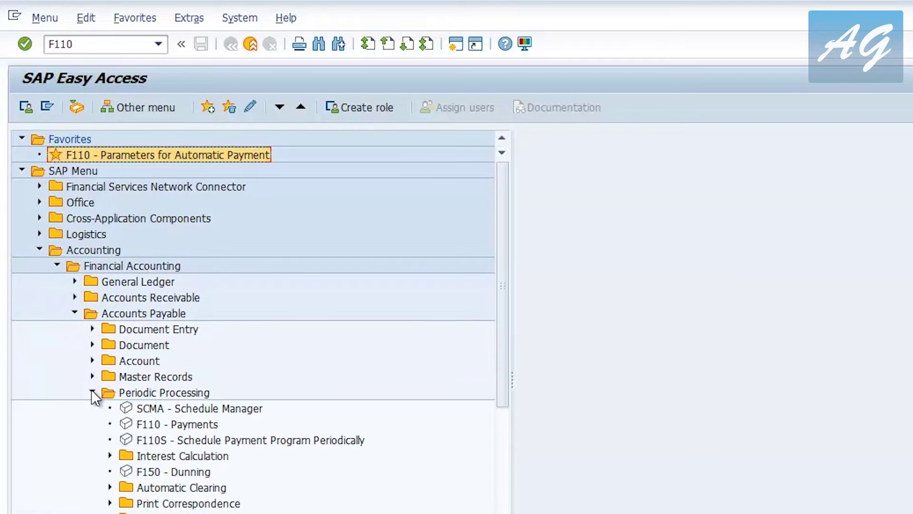
pyautogui.click(156, 429)
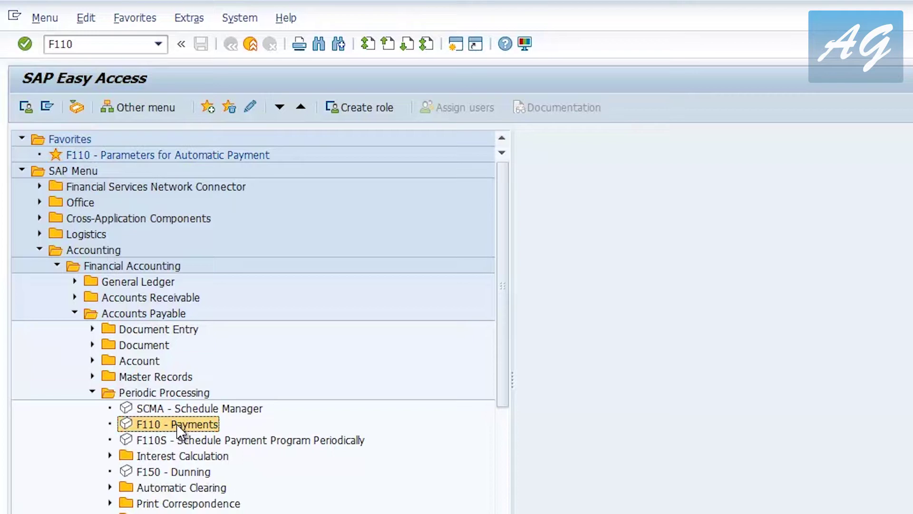
pyautogui.doubleClick(177, 423)
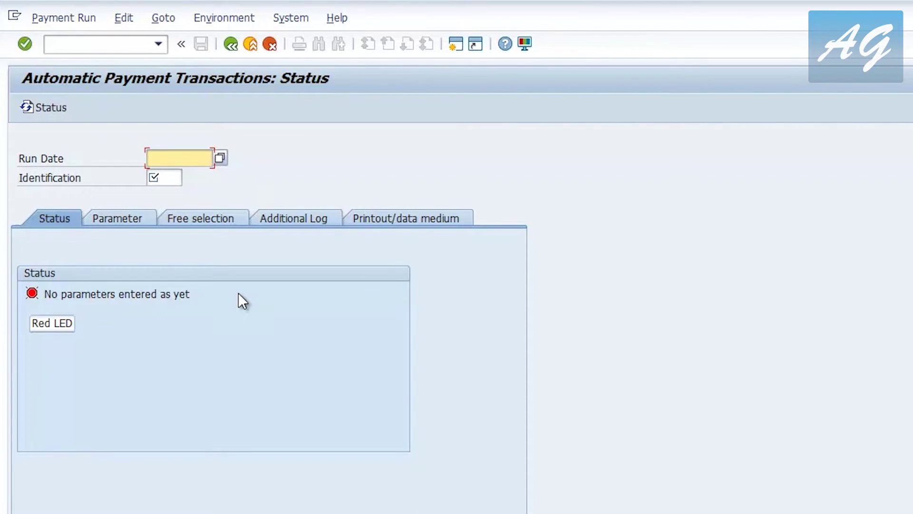
# Step: Identify the payment run with run date 12102018 and identification DEMO4
pyautogui.write('12')
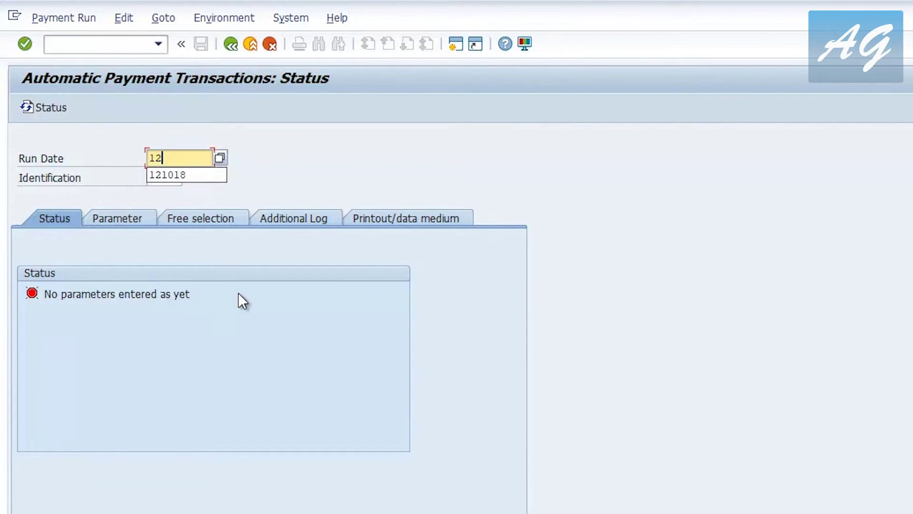
pyautogui.write('102018')
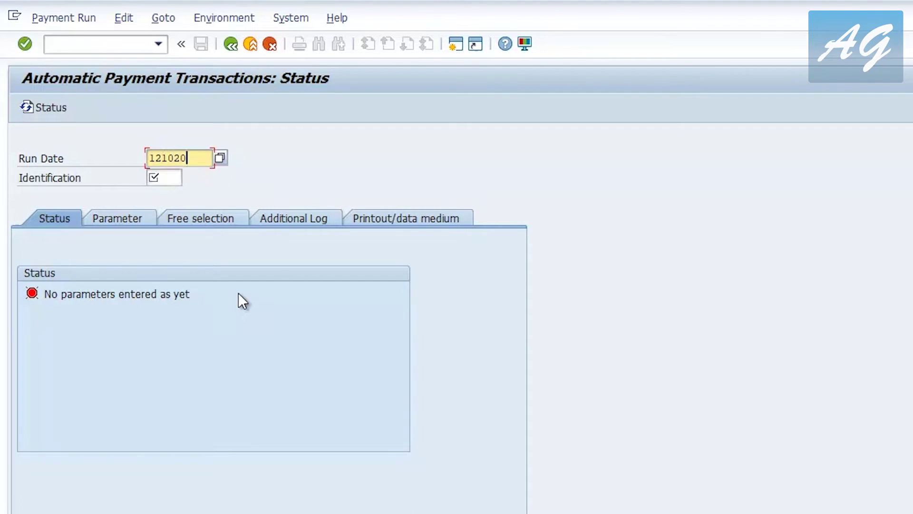
pyautogui.click(167, 179)
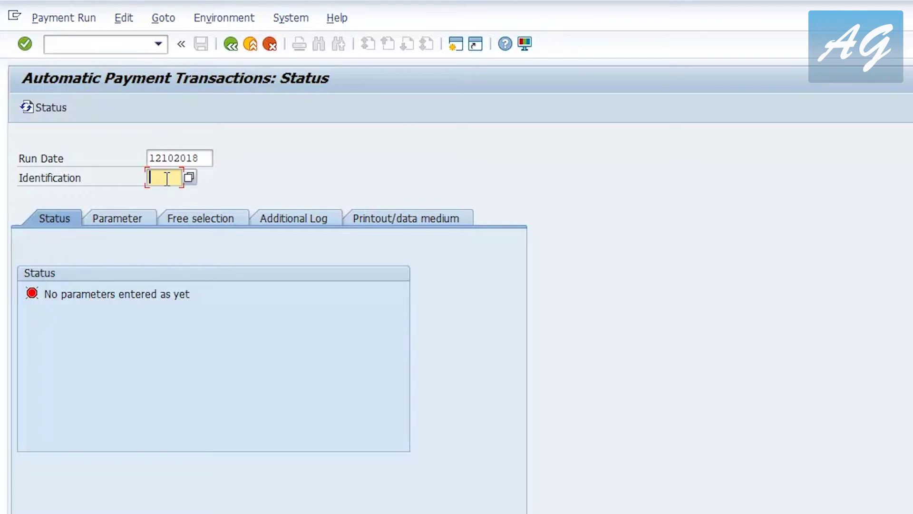
pyautogui.write('DEMO')
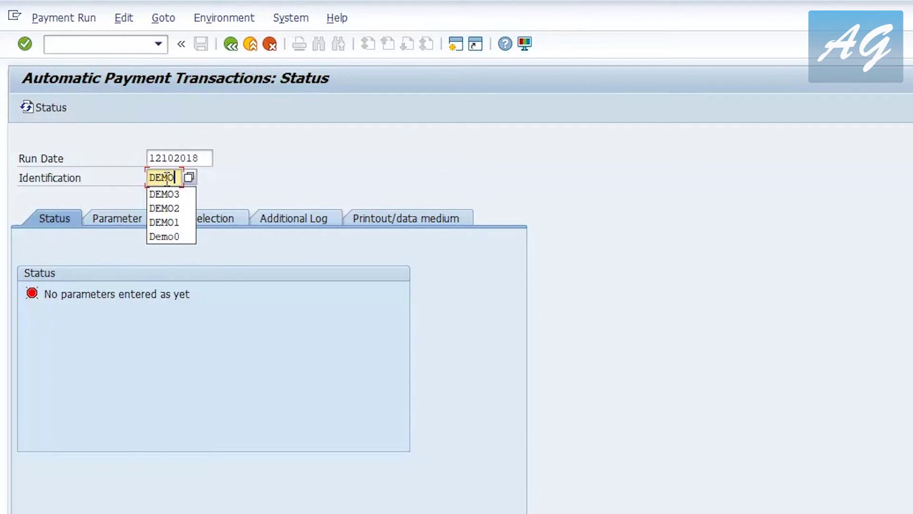
pyautogui.write('4')
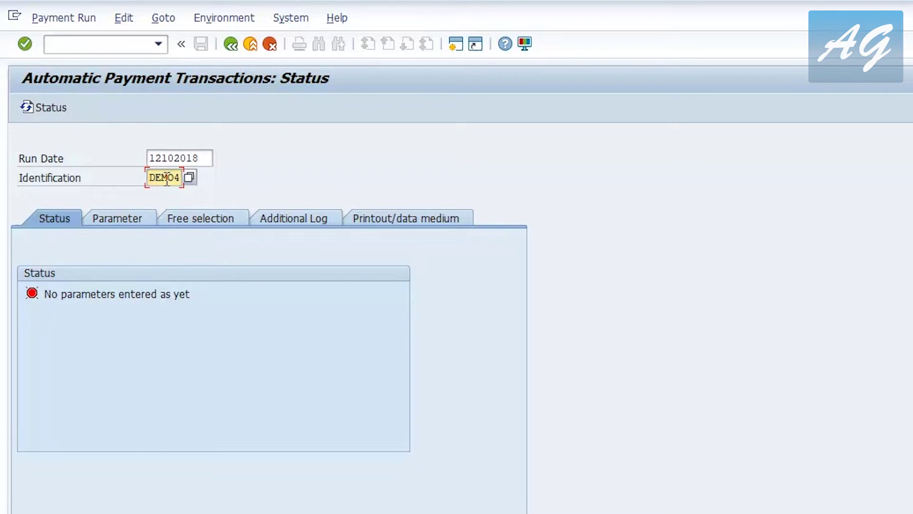
# Step: In the payment run's parameters, set Docs Entered up to to 30.09.2018
pyautogui.click(123, 221)
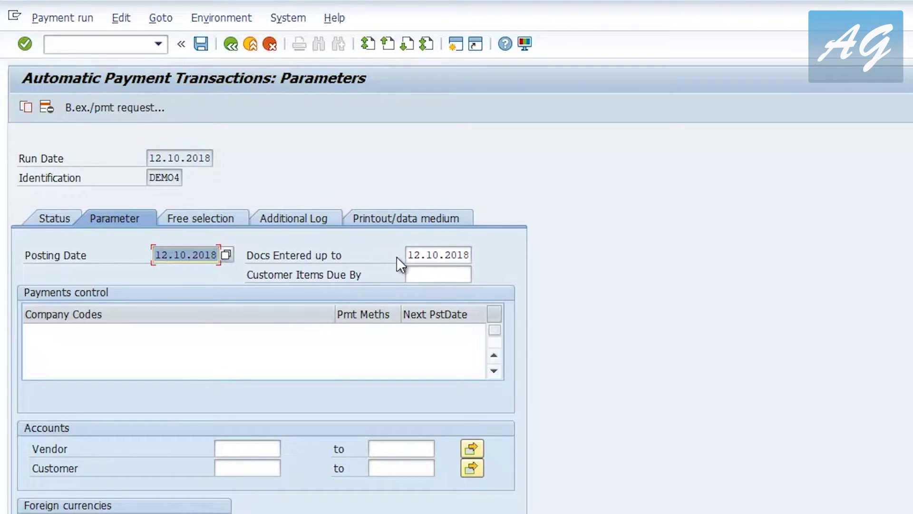
pyautogui.click(412, 256)
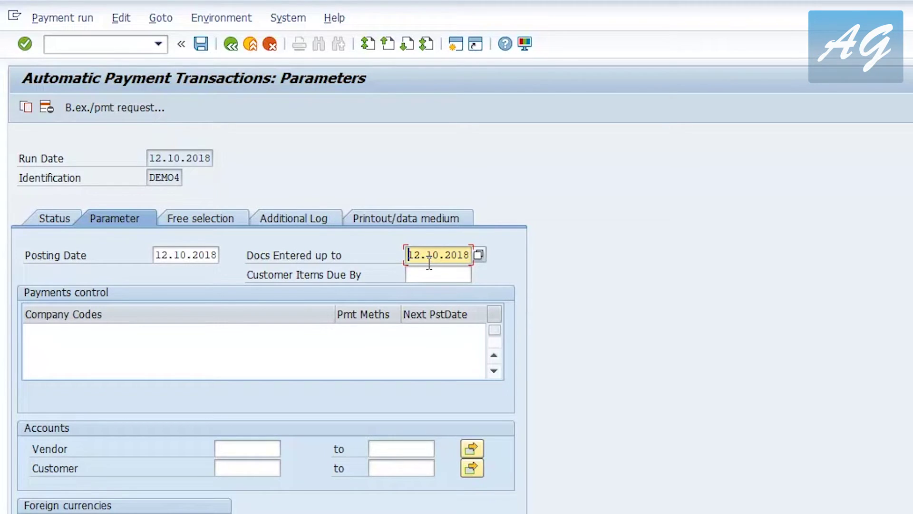
pyautogui.press('Delete')
pyautogui.press('Delete')
pyautogui.press('Delete')
pyautogui.press('Delete')
pyautogui.press('Delete')
pyautogui.press('Delete')
pyautogui.press('Delete')
pyautogui.press('Delete')
pyautogui.press('Delete')
pyautogui.press('Delete')
pyautogui.write('30.09.2018')
pyautogui.press('Return')
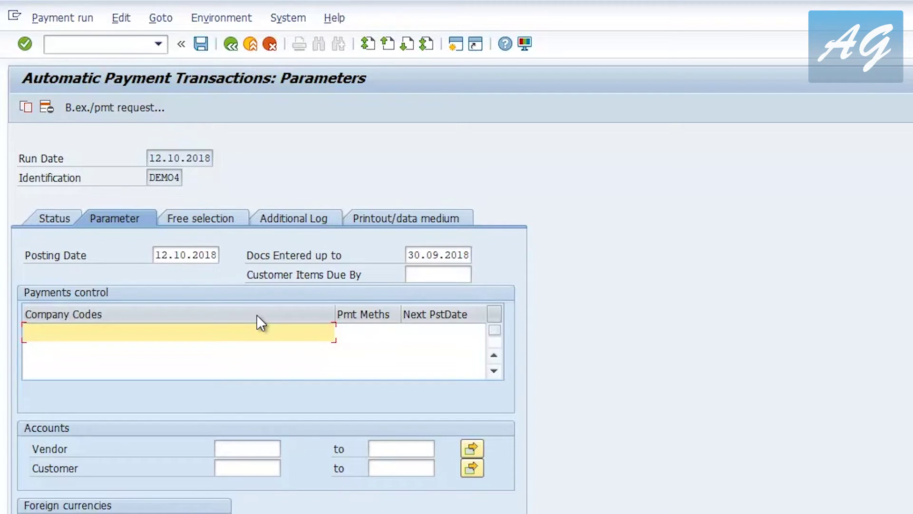
# Step: Enter company code 1710 in the payments control with payment methods D (Bank transfer ACH CCD) and C (Check)
pyautogui.write('1710')
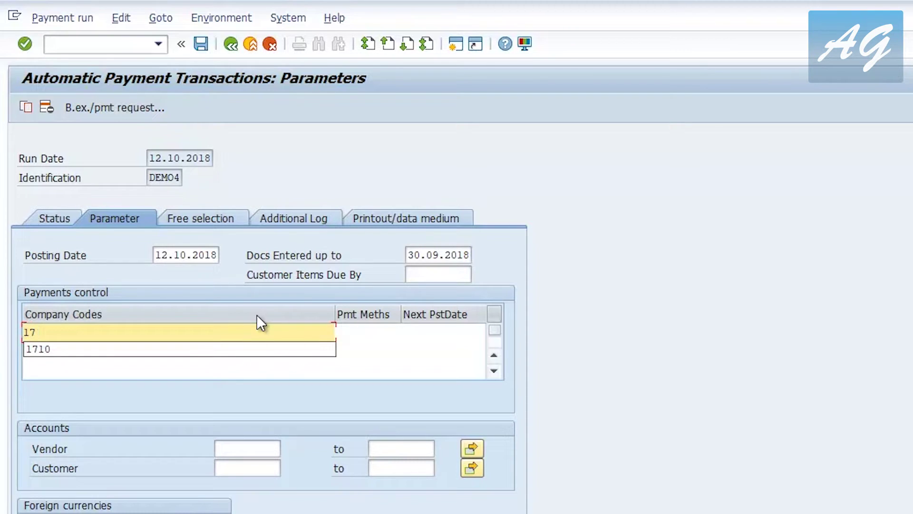
pyautogui.click(355, 331)
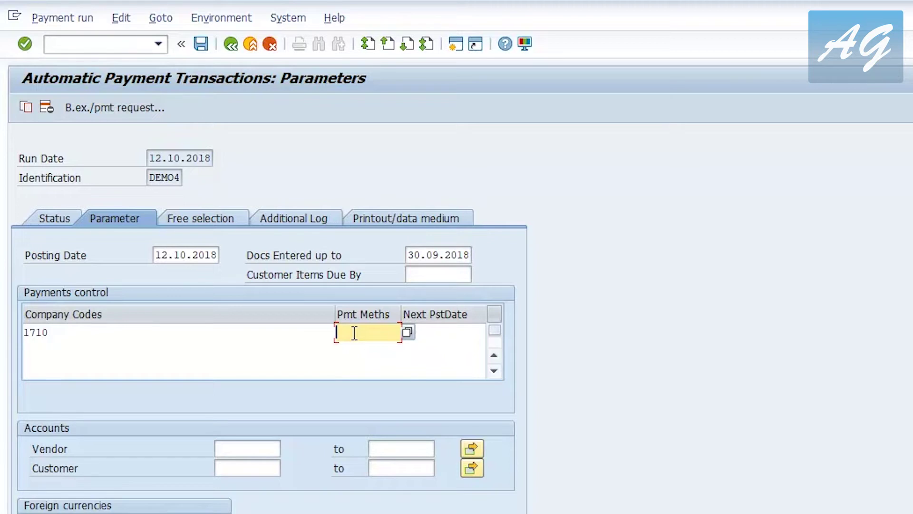
pyautogui.write('D')
pyautogui.press('Return')
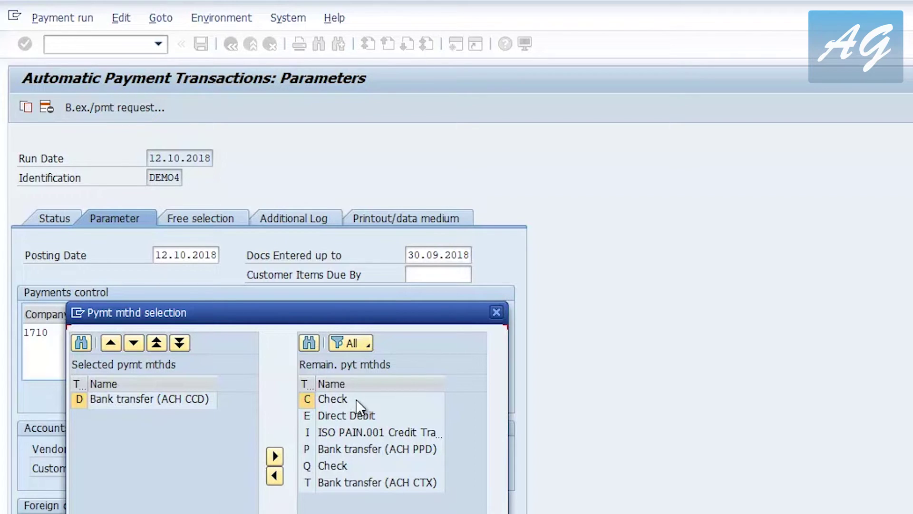
pyautogui.click(335, 399)
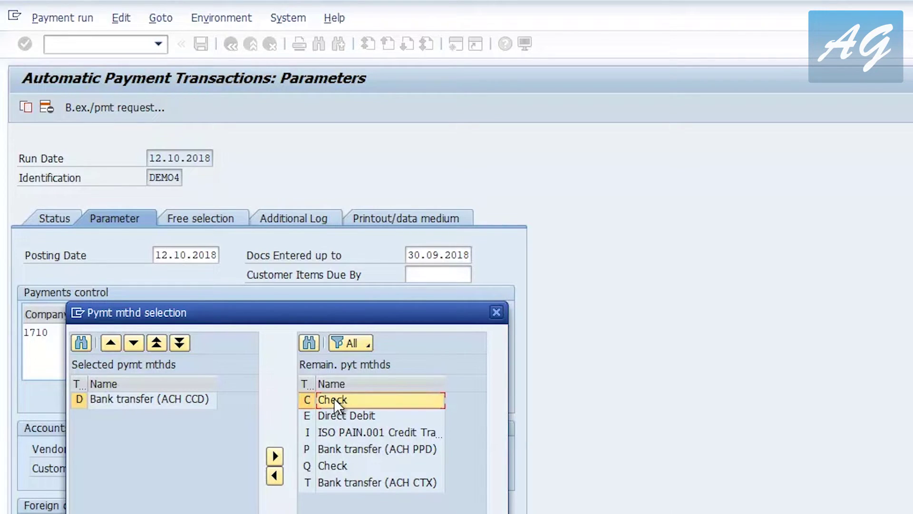
pyautogui.click(280, 476)
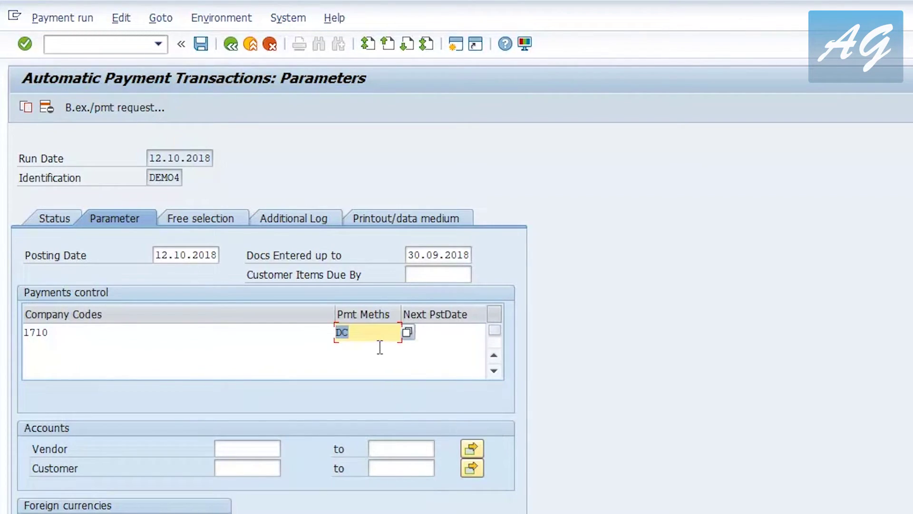
pyautogui.click(378, 338)
# Step: Set the next posting date for company code 1710 to 20.10.2018
pyautogui.click(438, 333)
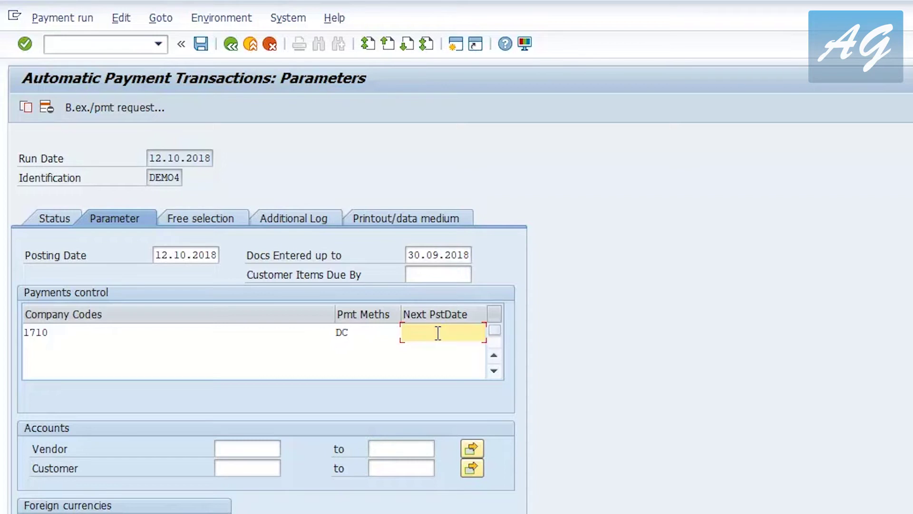
pyautogui.write('20.10.2018')
pyautogui.press('Return')
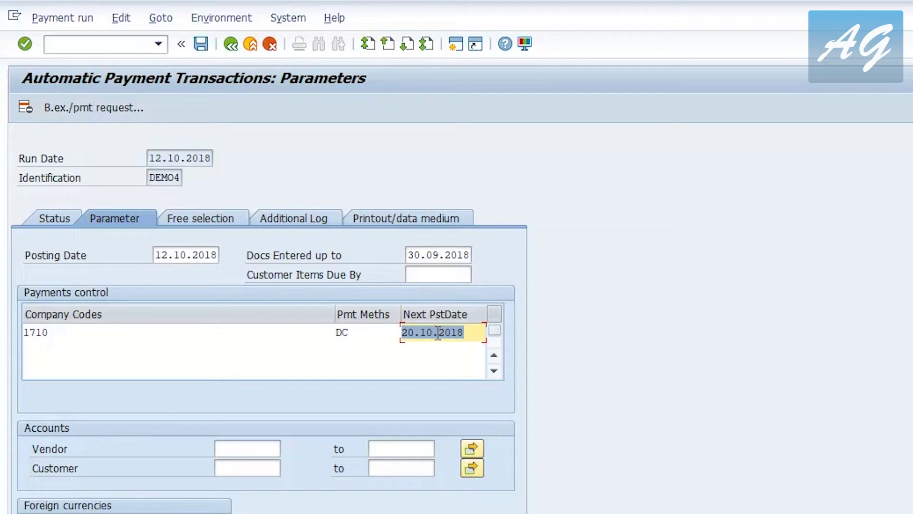
pyautogui.press('End')
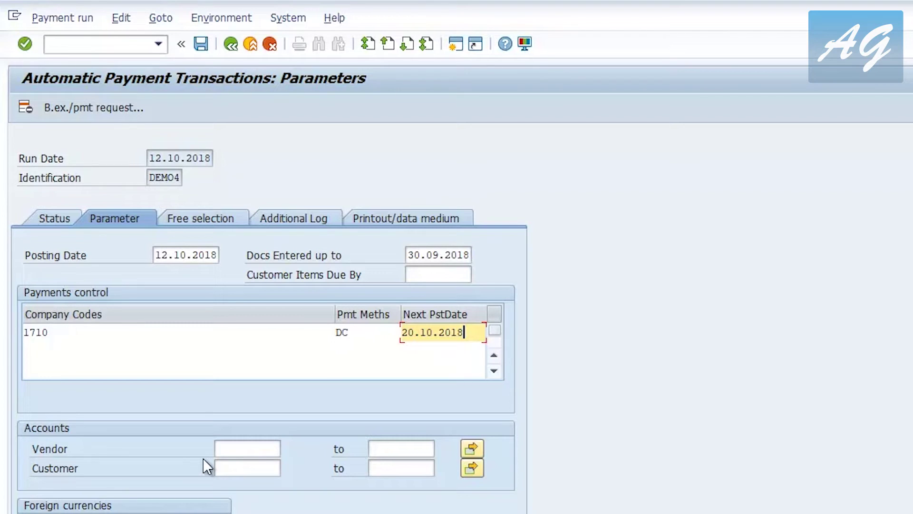
# Step: Set the vendor account range from 0 to z and save the payment run parameters
pyautogui.click(243, 449)
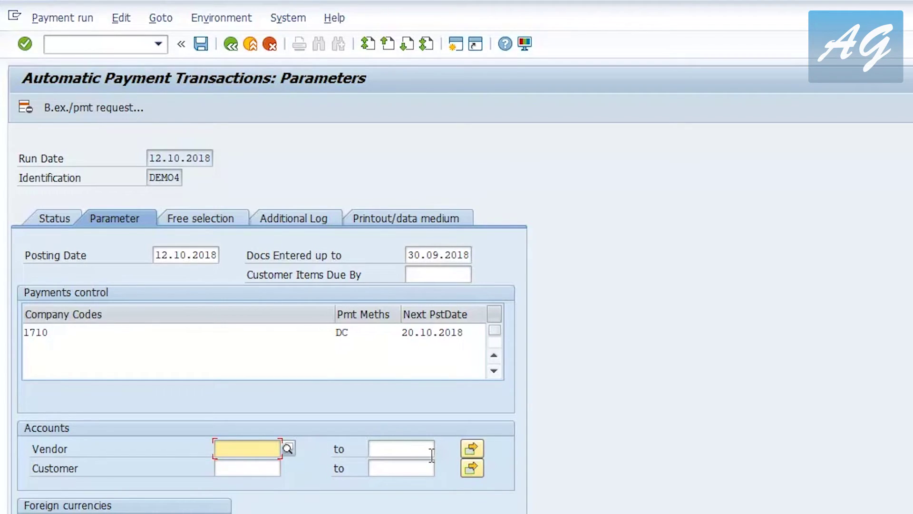
pyautogui.click(472, 449)
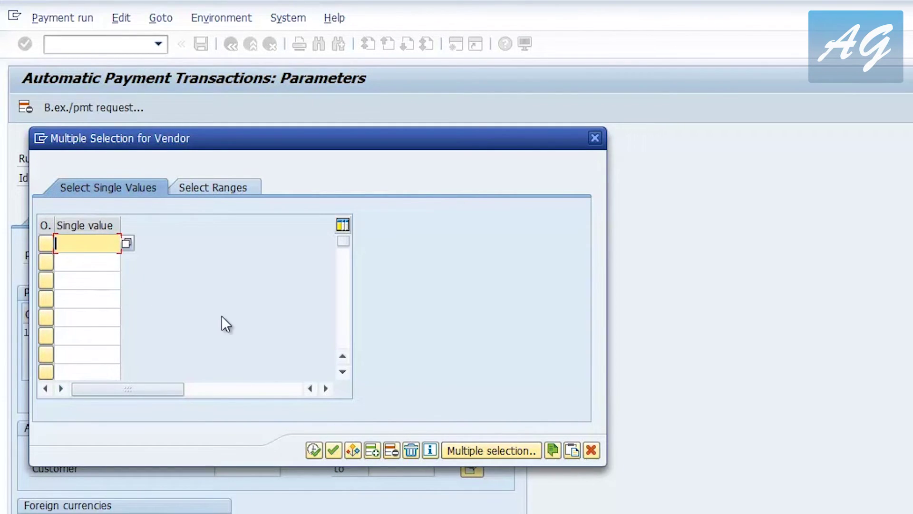
pyautogui.click(314, 449)
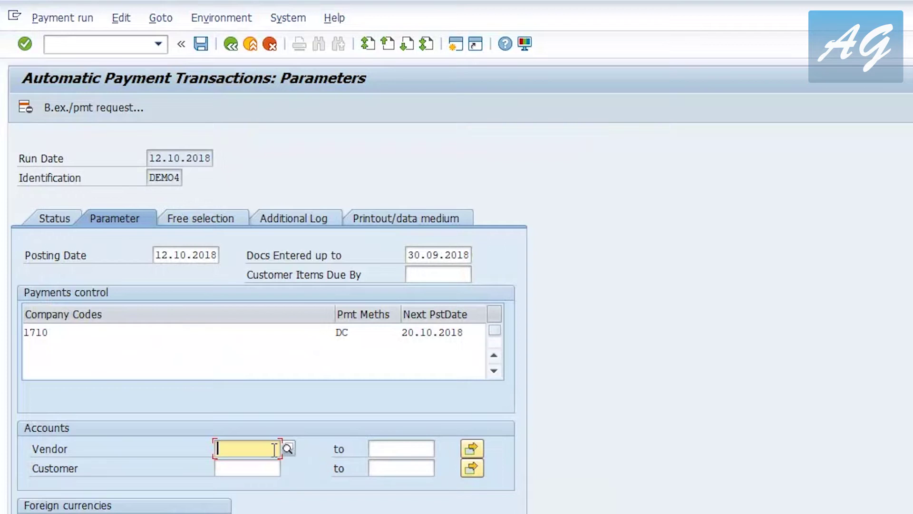
pyautogui.write('0')
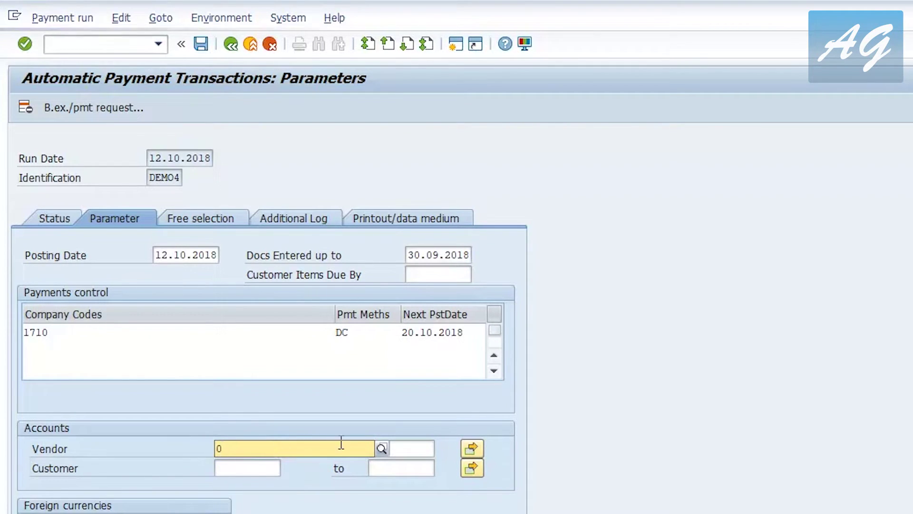
pyautogui.click(411, 448)
pyautogui.write('z')
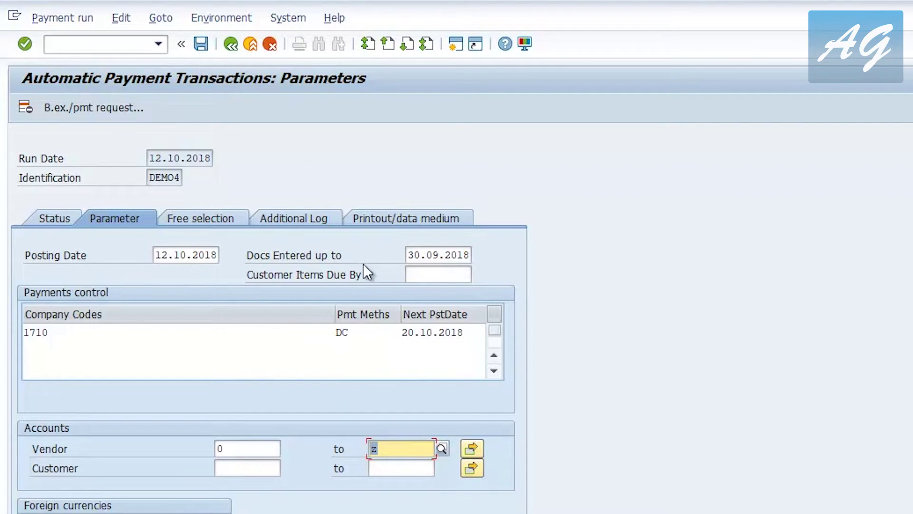
pyautogui.click(202, 49)
# Step: Read the field help for the next posting date, then close it
pyautogui.click(470, 333)
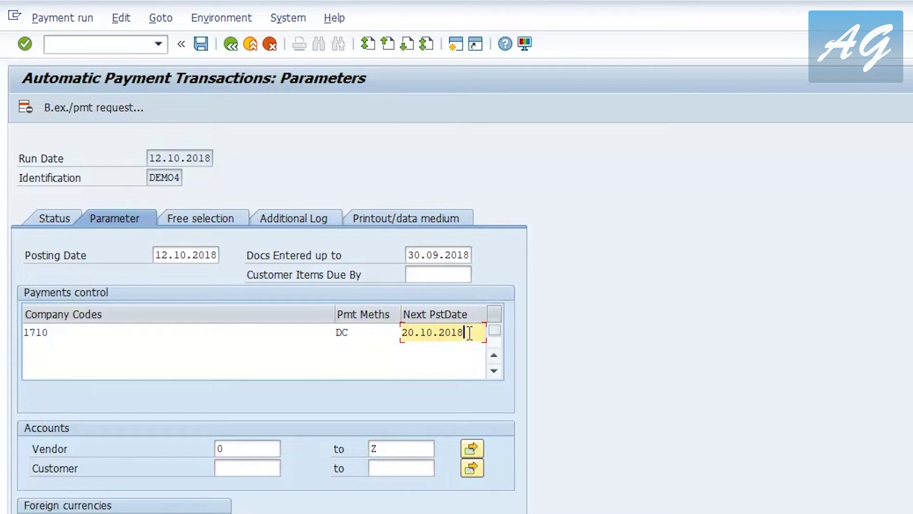
pyautogui.press('Return')
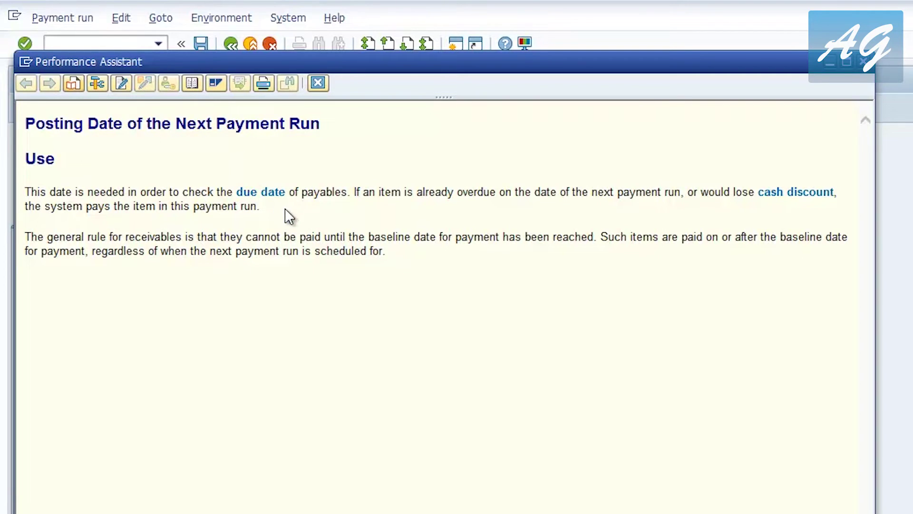
pyautogui.press('Escape')
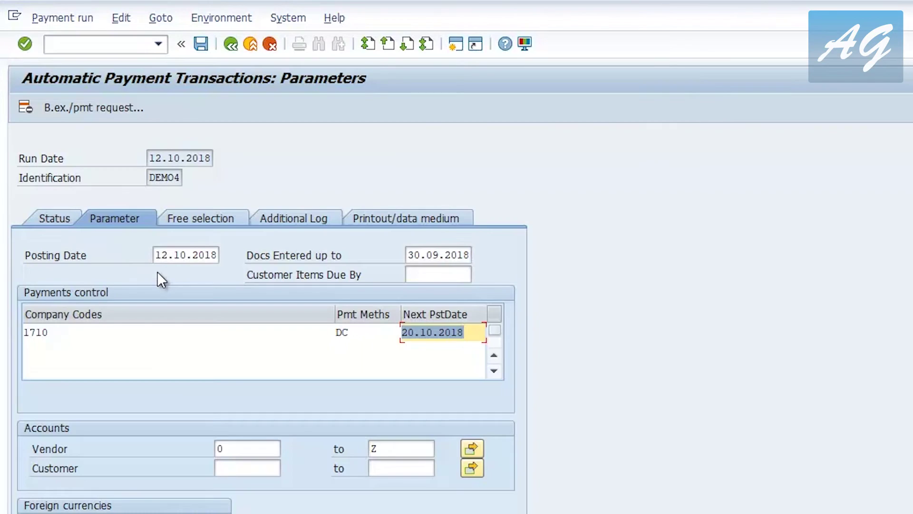
# Step: Schedule the payment proposal with start date 12.10.2018 and immediate start, then refresh the run status
pyautogui.click(54, 219)
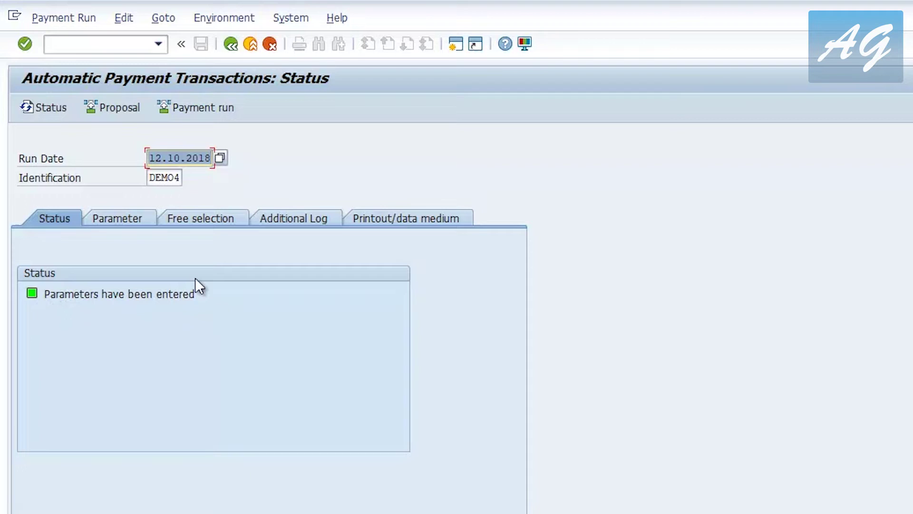
pyautogui.click(114, 118)
pyautogui.click(115, 108)
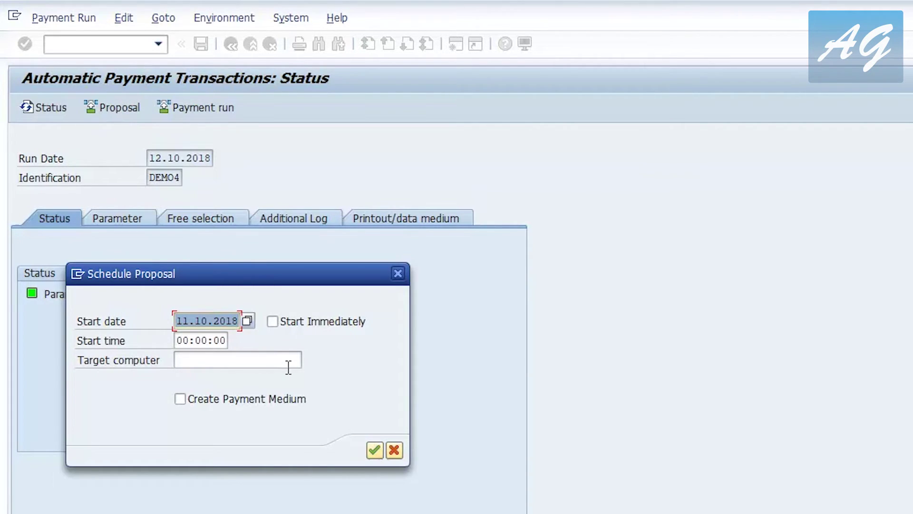
pyautogui.write('12')
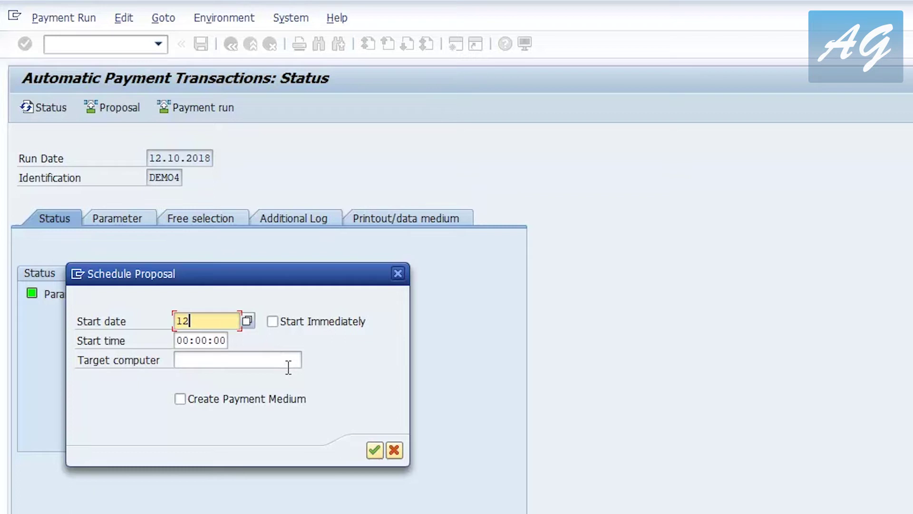
pyautogui.write('102018')
pyautogui.click(272, 322)
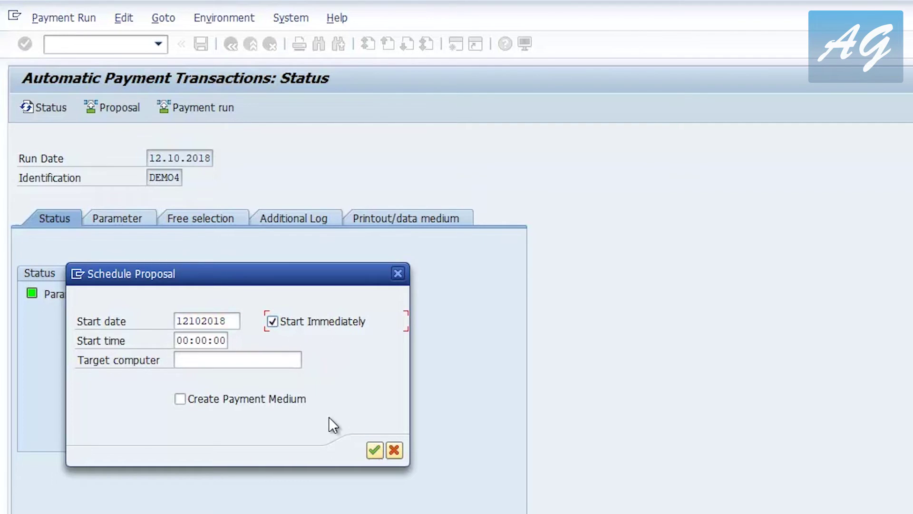
pyautogui.click(374, 450)
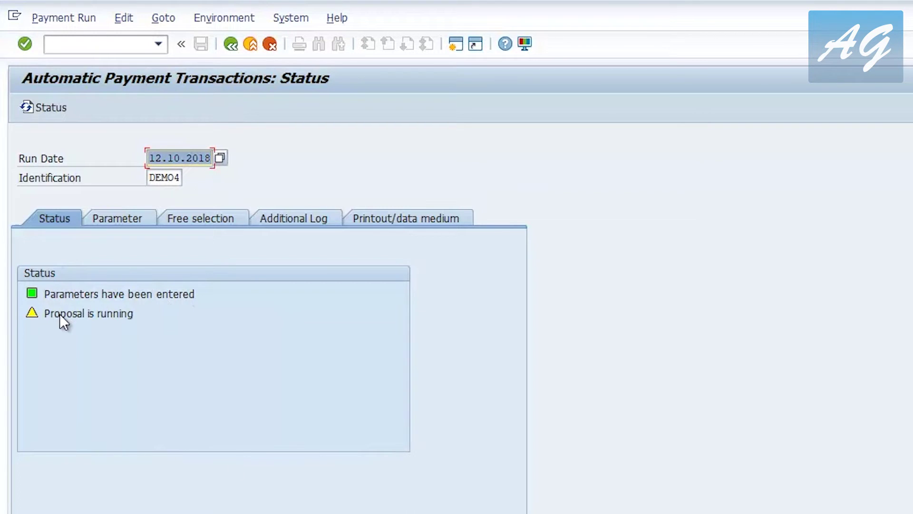
pyautogui.click(28, 106)
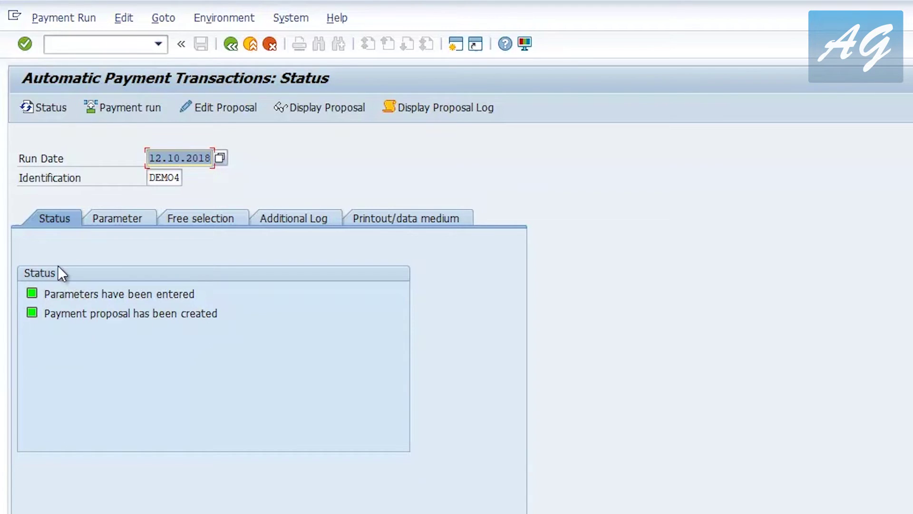
# Step: Open the payment proposal for editing for all accounting clerks and examine the exception item of Domestic US Supplier 2
pyautogui.click(213, 109)
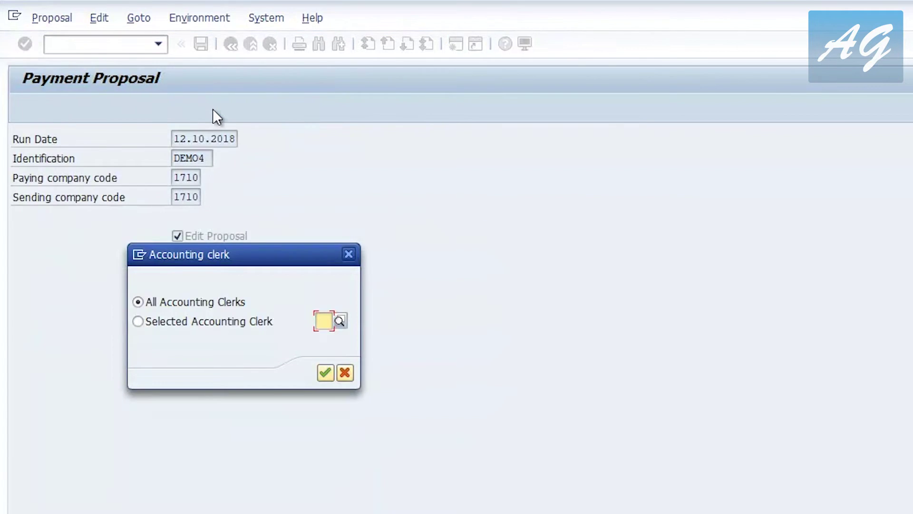
pyautogui.click(322, 376)
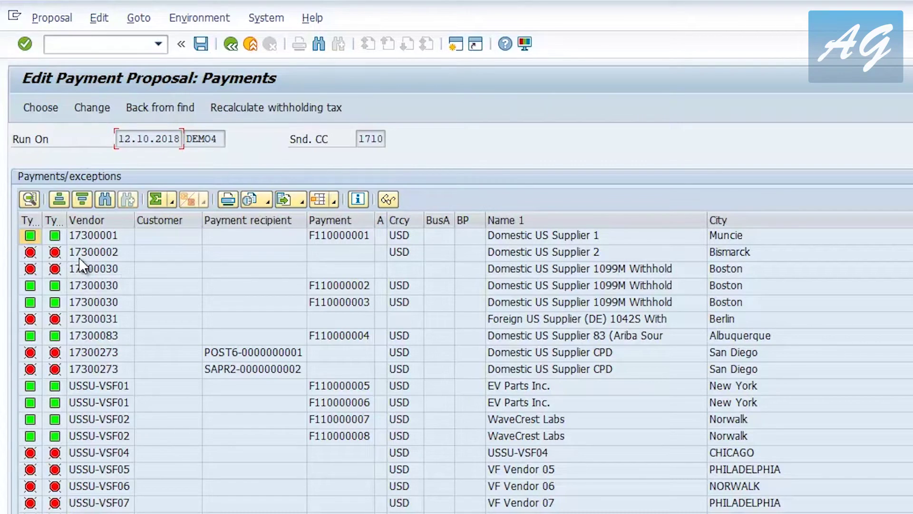
pyautogui.doubleClick(120, 252)
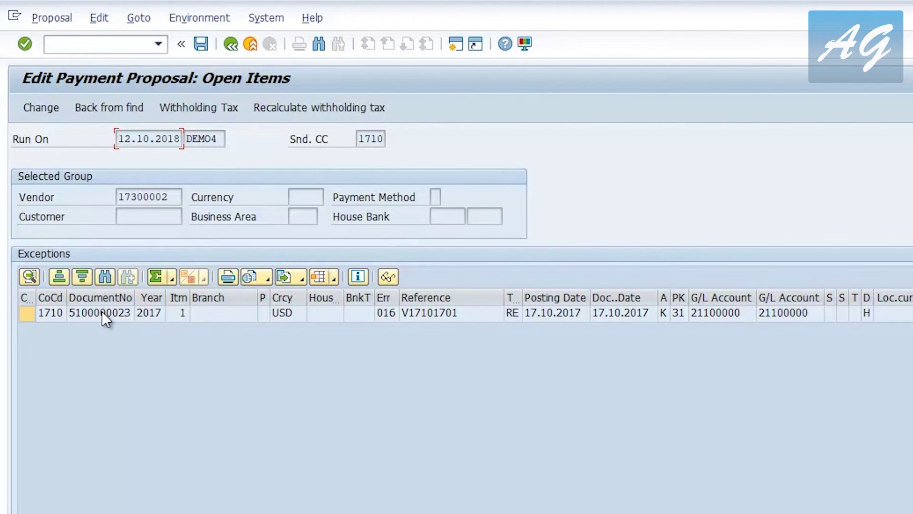
pyautogui.doubleClick(178, 196)
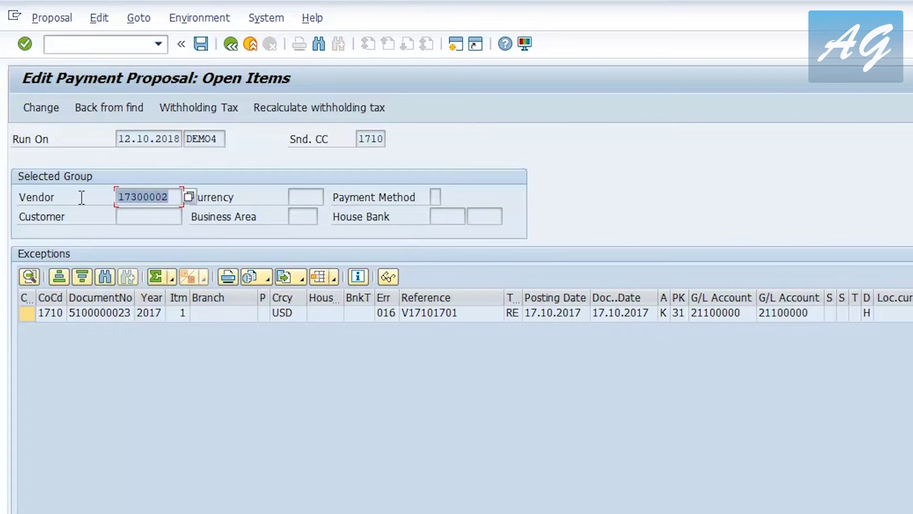
pyautogui.click(113, 340)
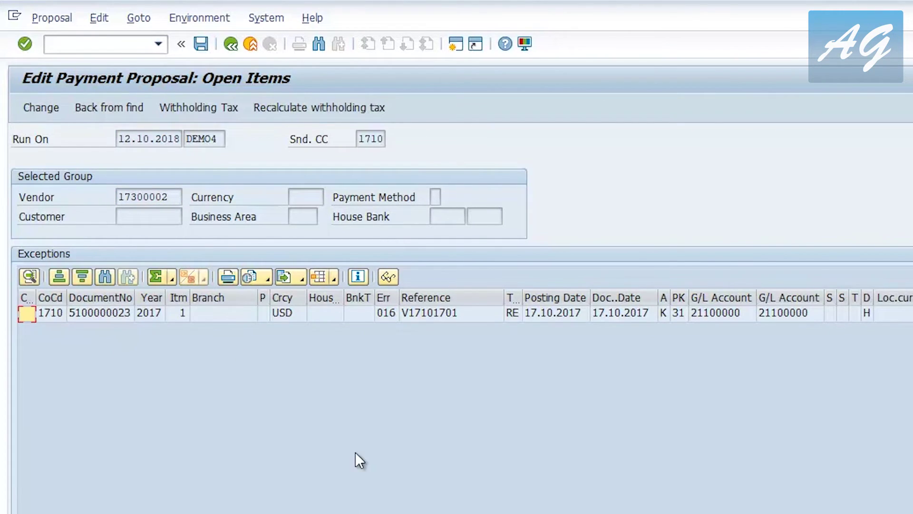
pyautogui.hscroll(5, 457, 305)
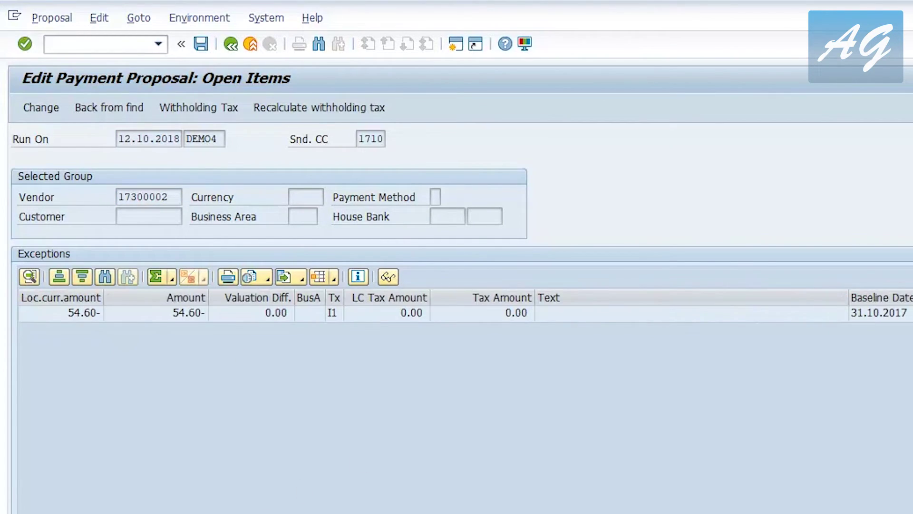
pyautogui.hscroll(-5, 457, 304)
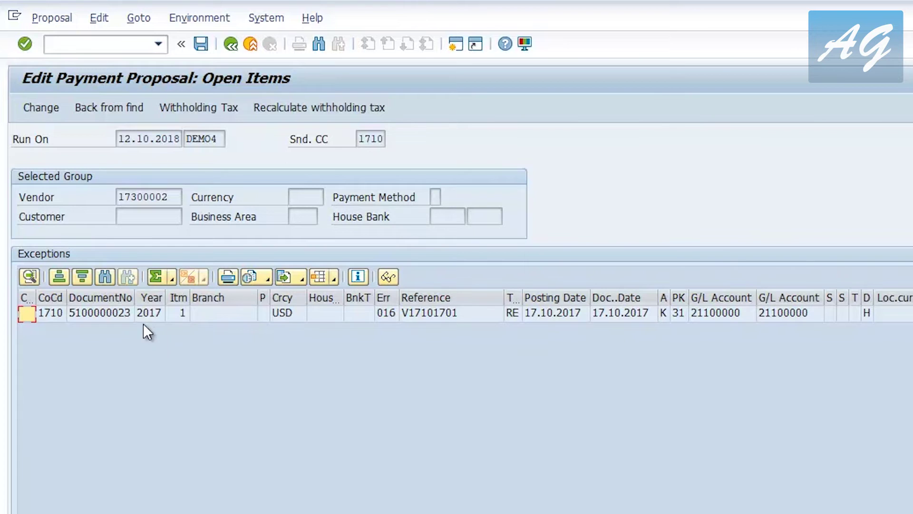
# Step: Reallocate the supplier's exception item to payment method D and house bank USBK1
pyautogui.doubleClick(122, 313)
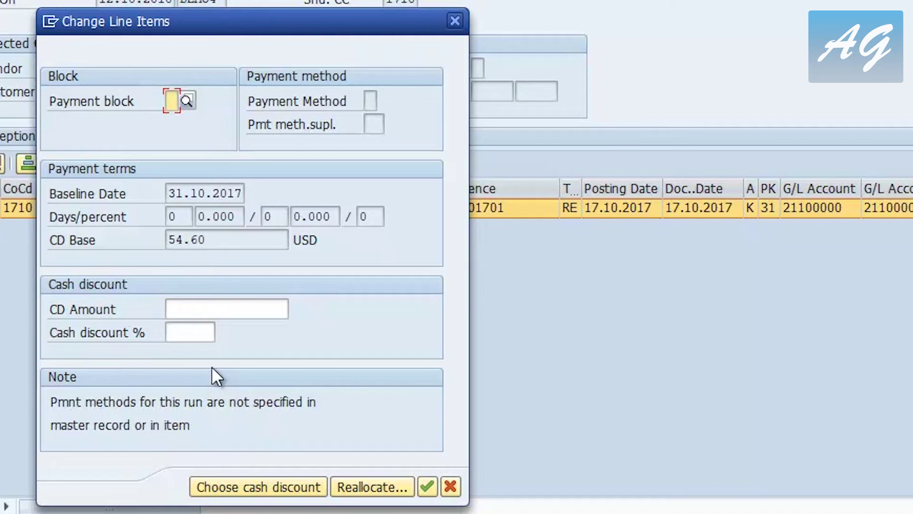
pyautogui.click(369, 485)
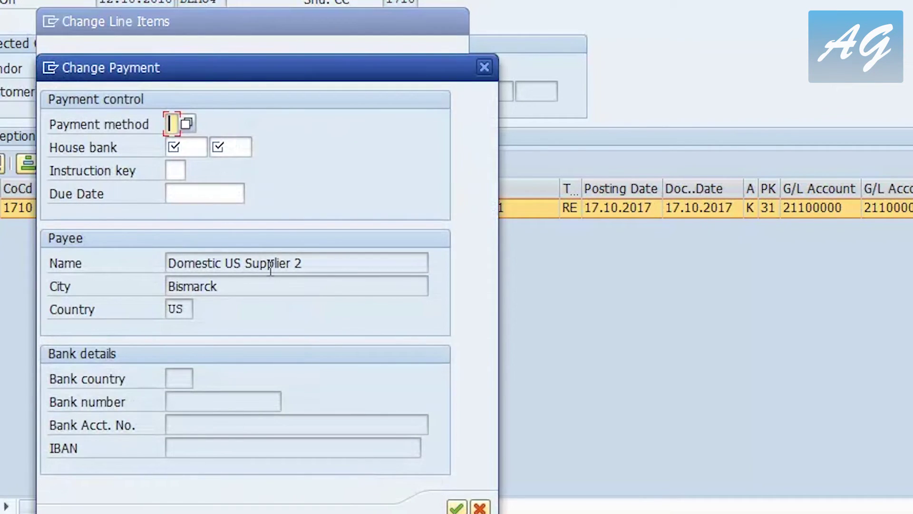
pyautogui.write('D')
pyautogui.click(193, 143)
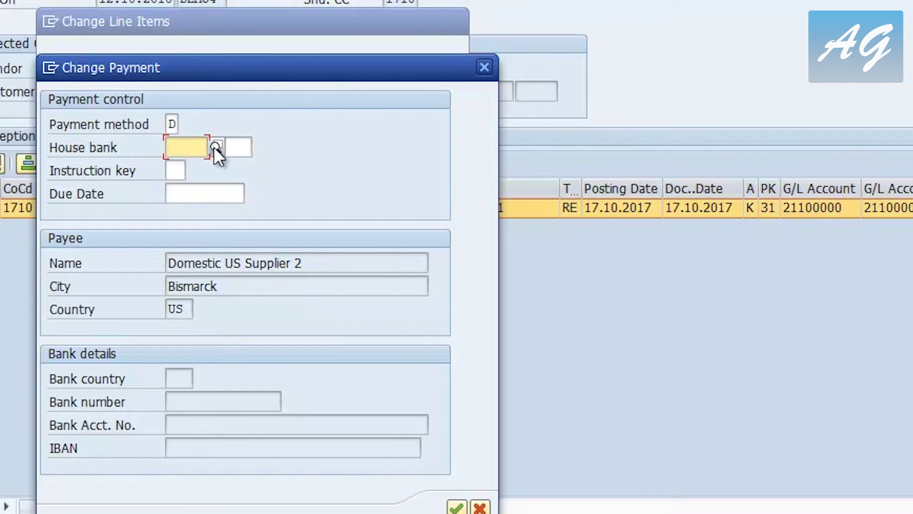
pyautogui.write('USK')
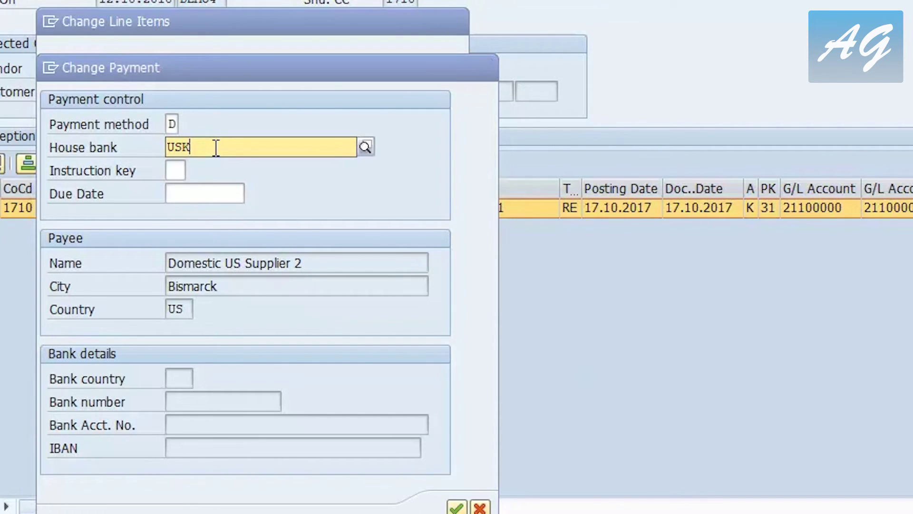
pyautogui.press('BackSpace')
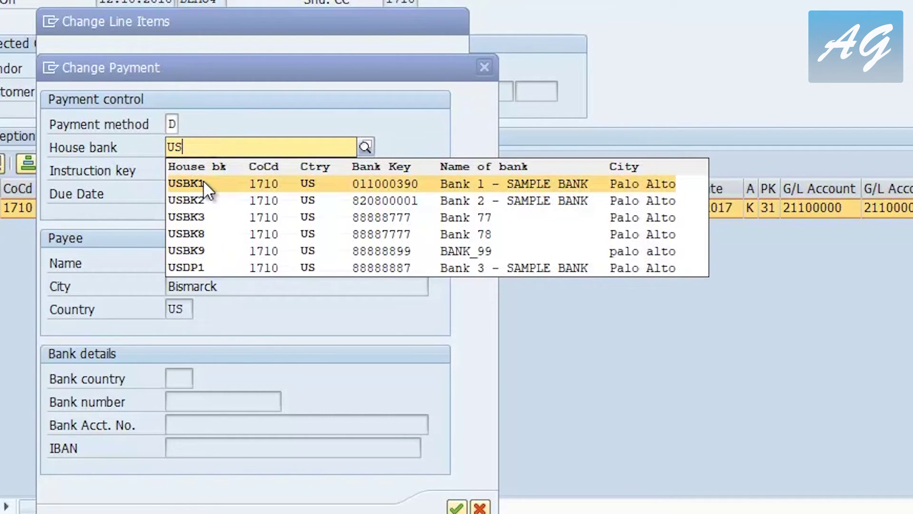
pyautogui.click(203, 181)
# Step: Set the house bank account ID to USAC1 (Bank 1 Giro), confirm the reallocation and return to the payments list
pyautogui.click(232, 148)
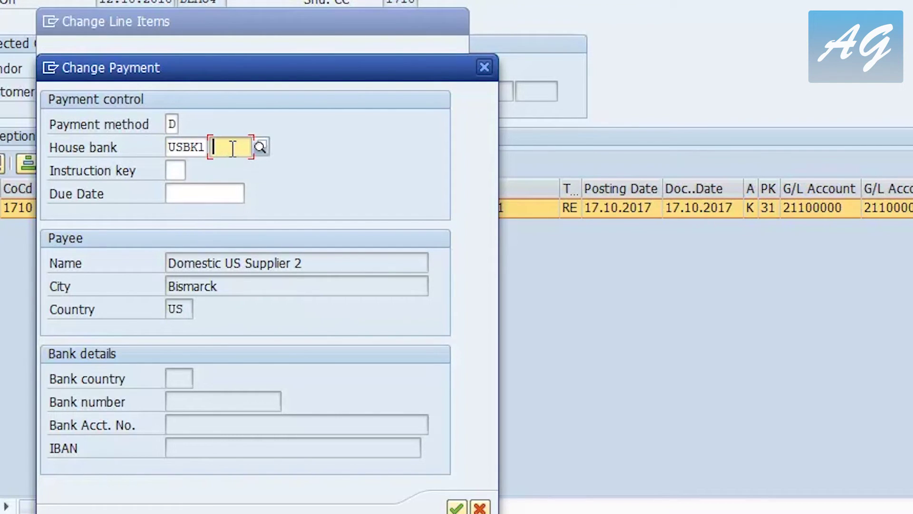
pyautogui.click(259, 148)
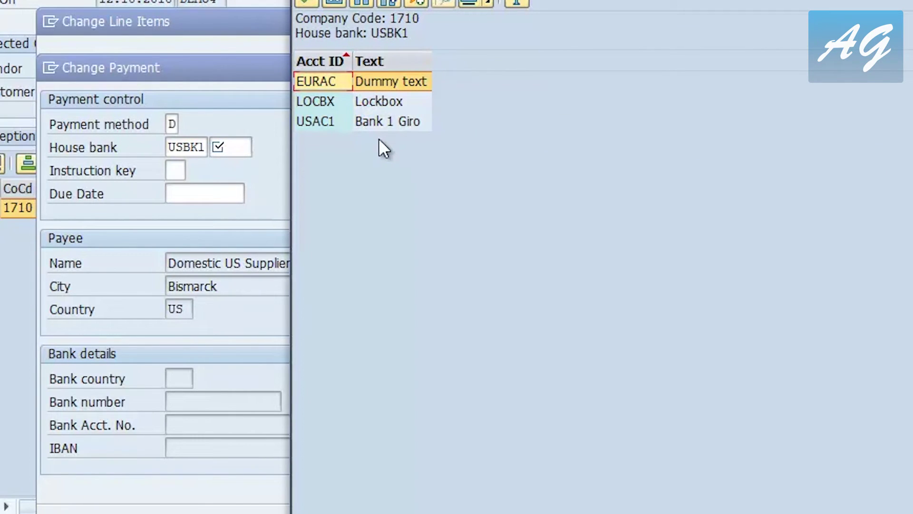
pyautogui.click(370, 126)
pyautogui.doubleClick(371, 126)
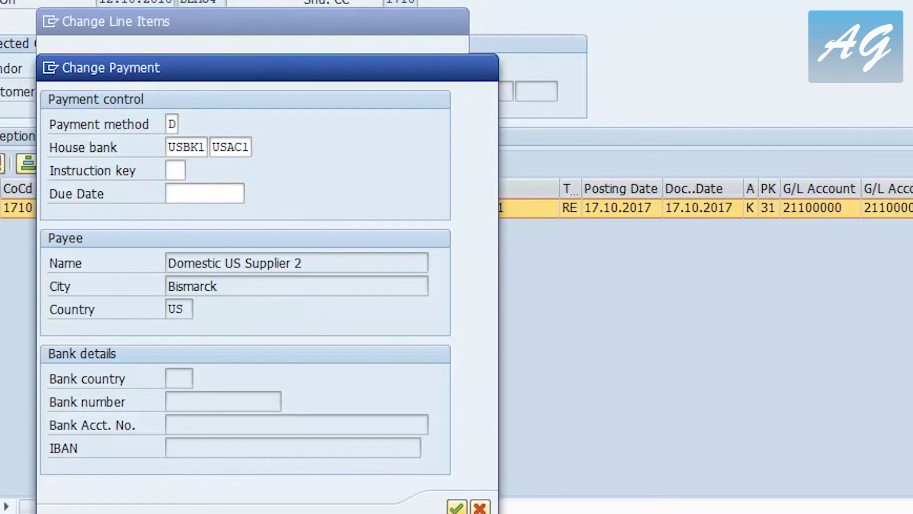
pyautogui.press('Return')
pyautogui.press('Return')
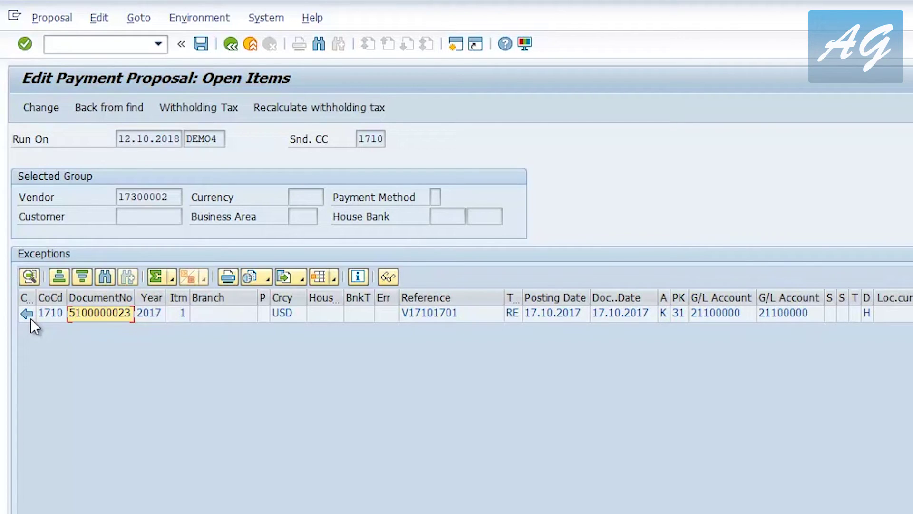
pyautogui.click(234, 44)
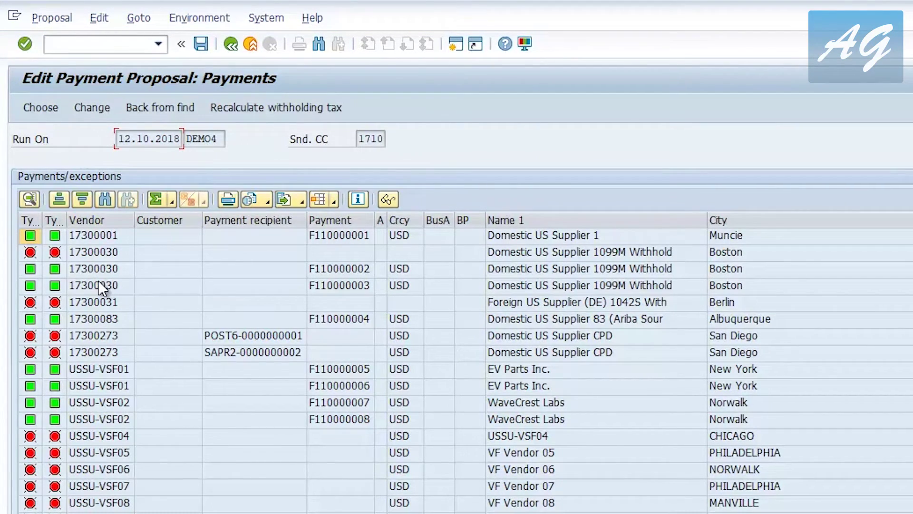
# Step: Set payment block A (Blocked for payment) on the paid item under payment F110000002
pyautogui.click(73, 272)
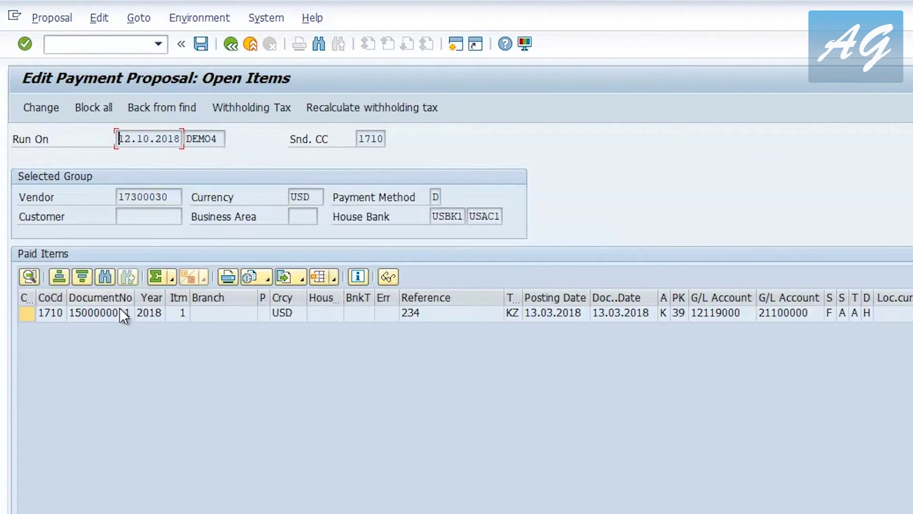
pyautogui.click(103, 292)
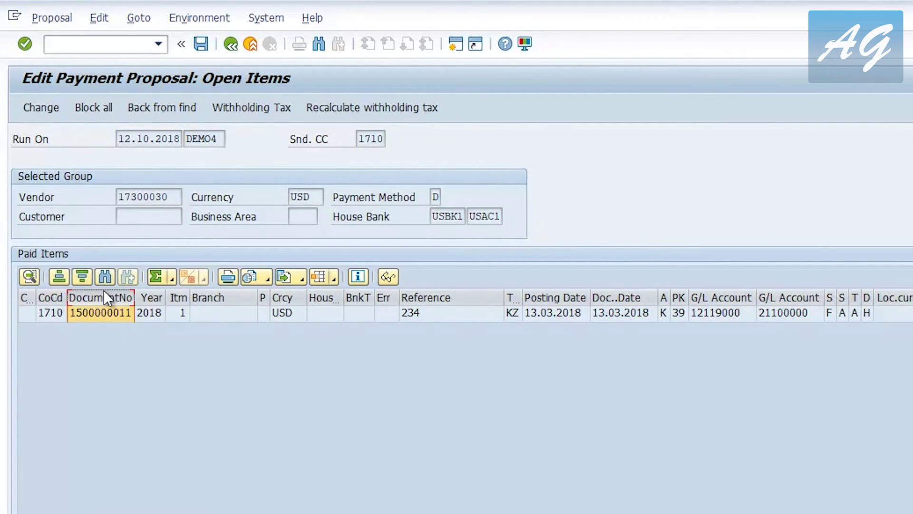
pyautogui.doubleClick(105, 313)
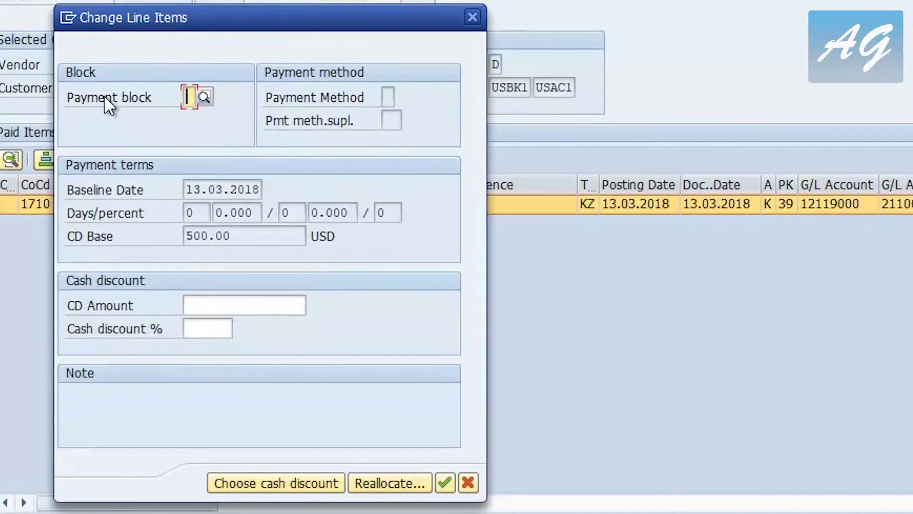
pyautogui.click(202, 97)
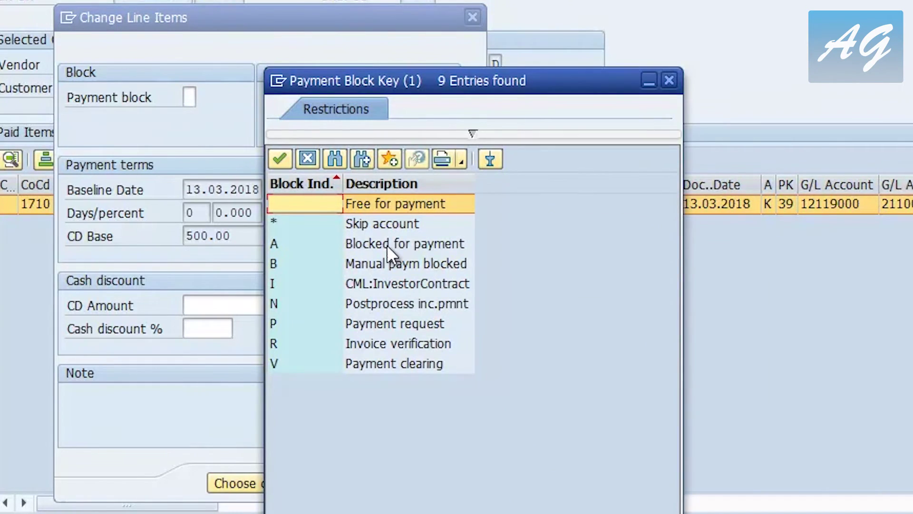
pyautogui.click(395, 243)
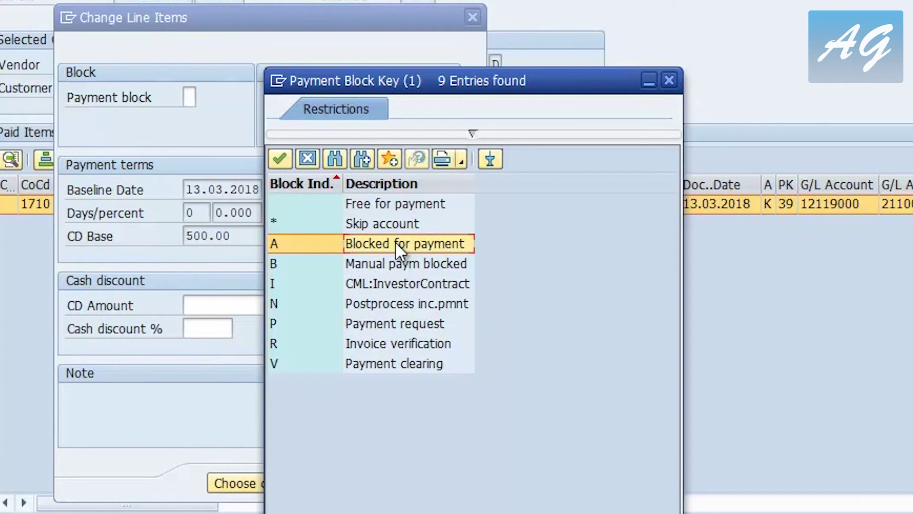
pyautogui.doubleClick(395, 242)
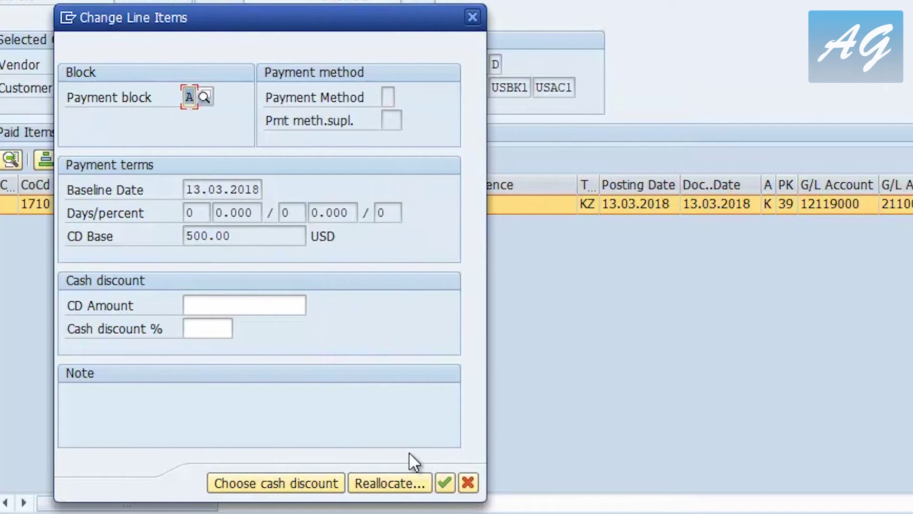
pyautogui.click(445, 483)
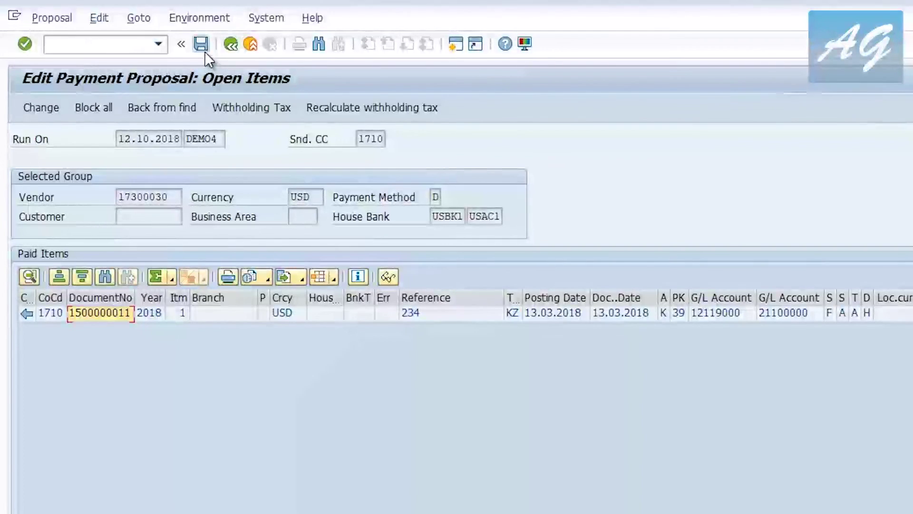
# Step: Save the edited payment proposal and return to the payment run status
pyautogui.click(204, 50)
pyautogui.click(230, 44)
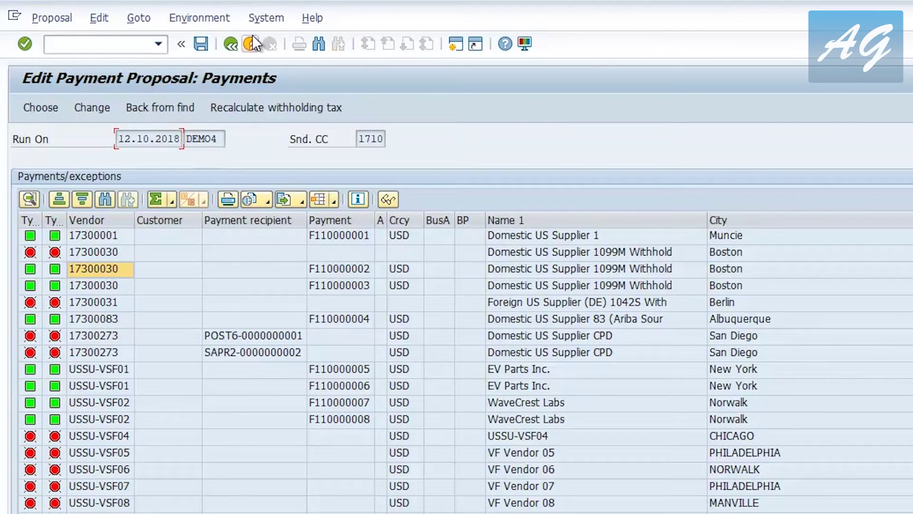
pyautogui.click(232, 44)
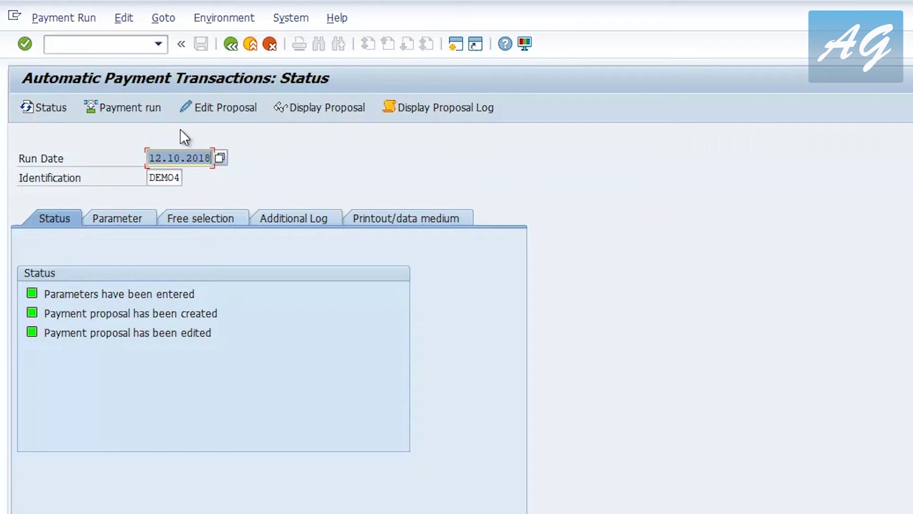
# Step: Schedule the payment run with start date 12.10.2018 and immediate start
pyautogui.click(116, 108)
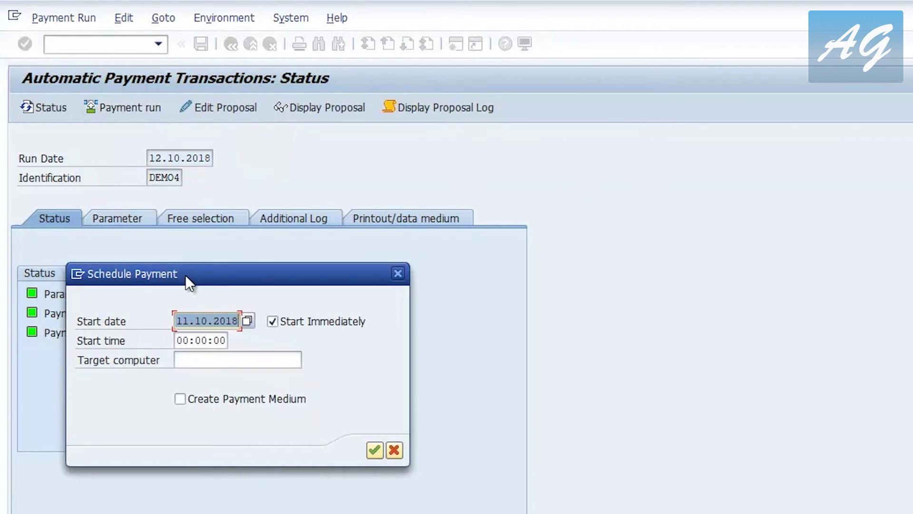
pyautogui.press('BackSpace')
pyautogui.click(215, 337)
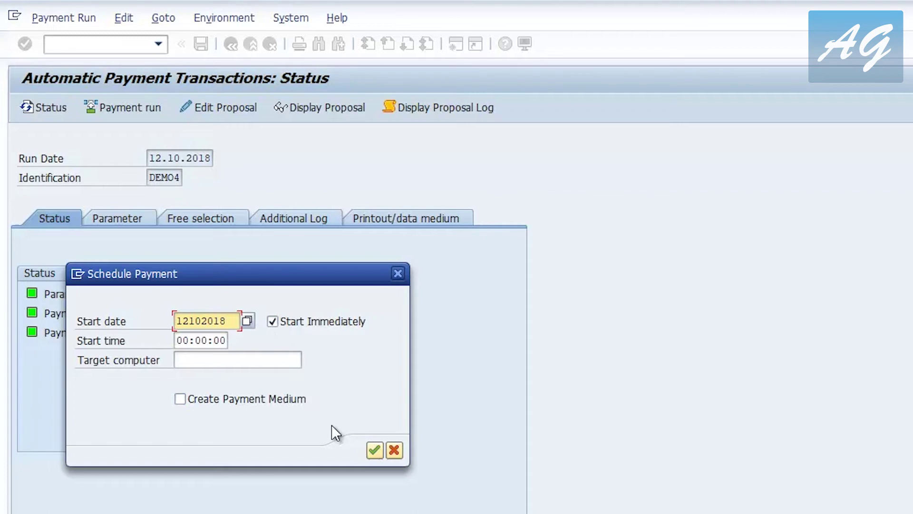
pyautogui.click(374, 450)
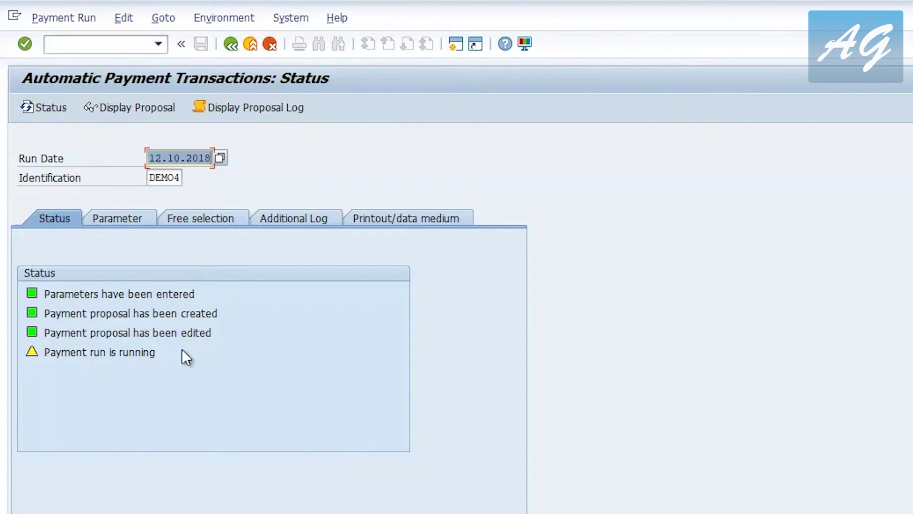
# Step: Refresh the payment run status, review the payment settlement list of run DEMO4 without a list variant and return to the status overview
pyautogui.click(48, 106)
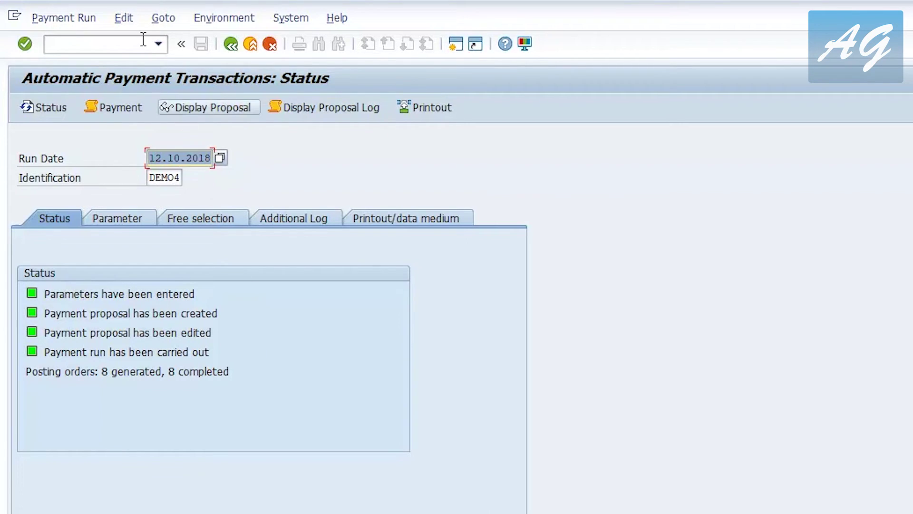
pyautogui.click(127, 17)
pyautogui.moveTo(149, 76)
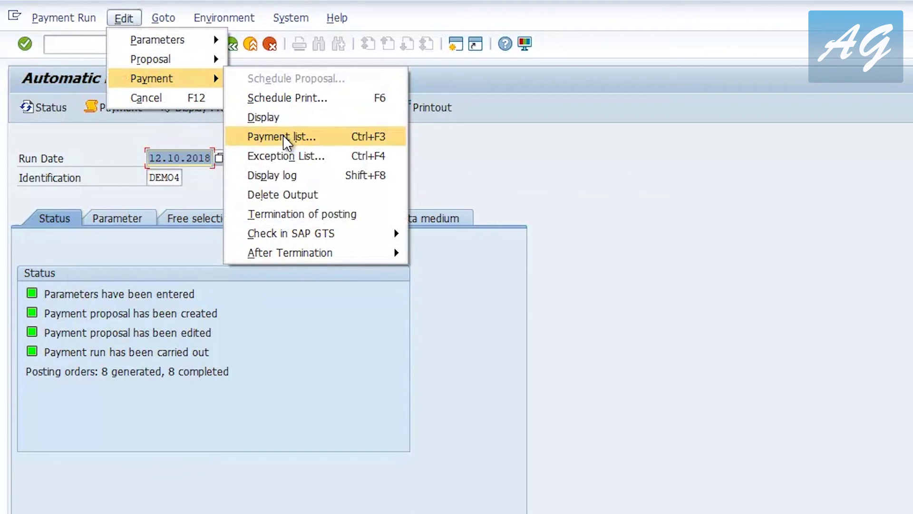
pyautogui.click(283, 135)
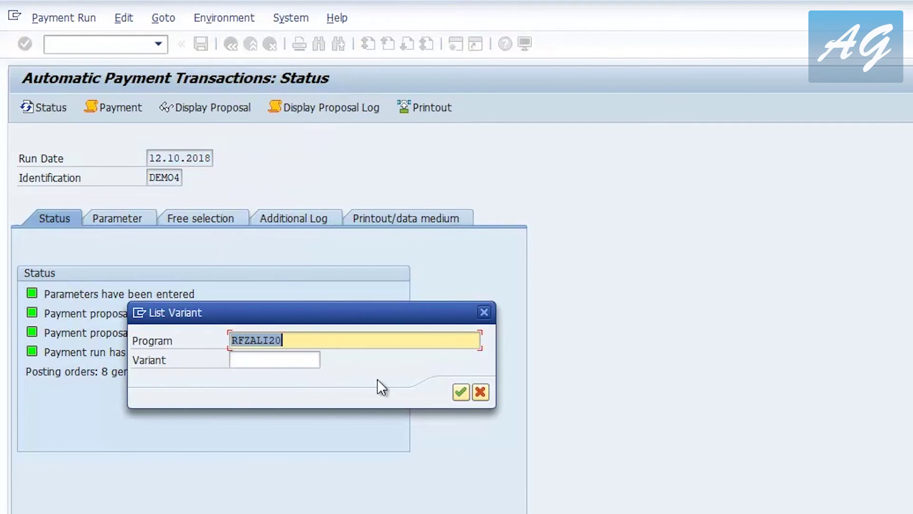
pyautogui.click(460, 392)
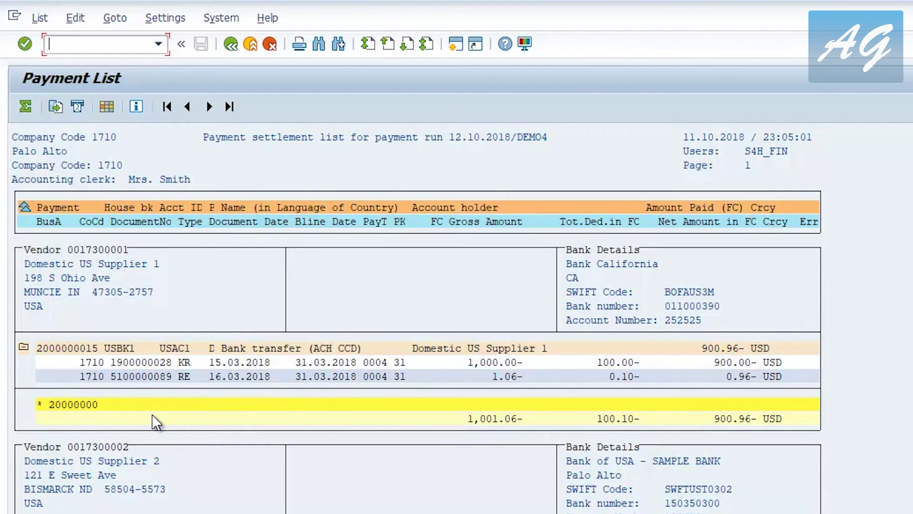
pyautogui.scroll(-9, 152, 414)
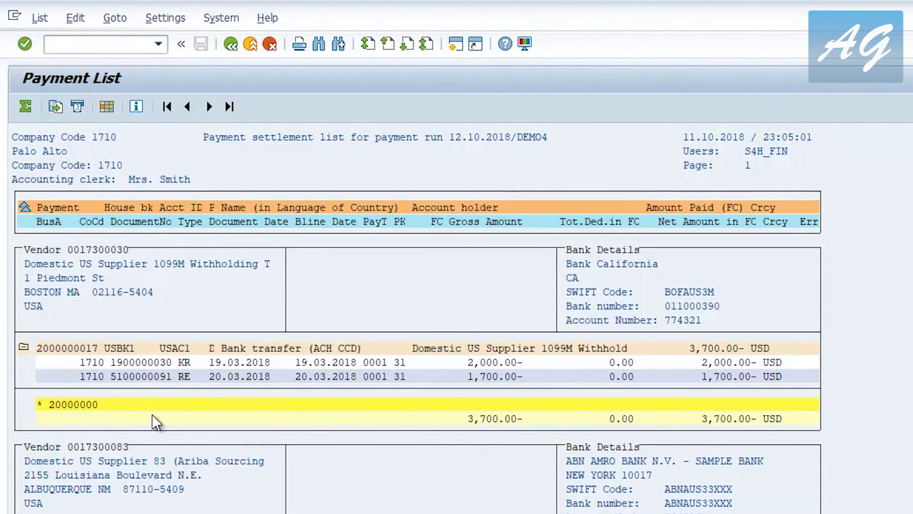
pyautogui.scroll(-10, 152, 415)
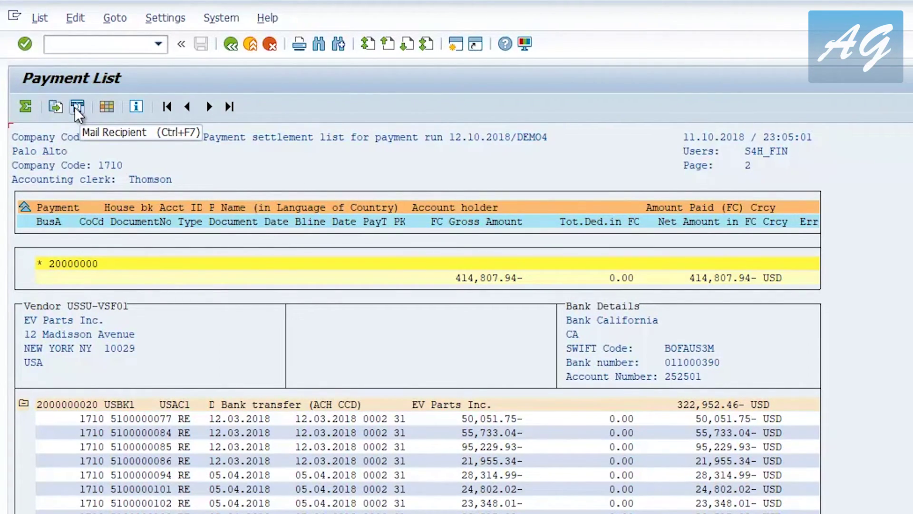
pyautogui.click(230, 43)
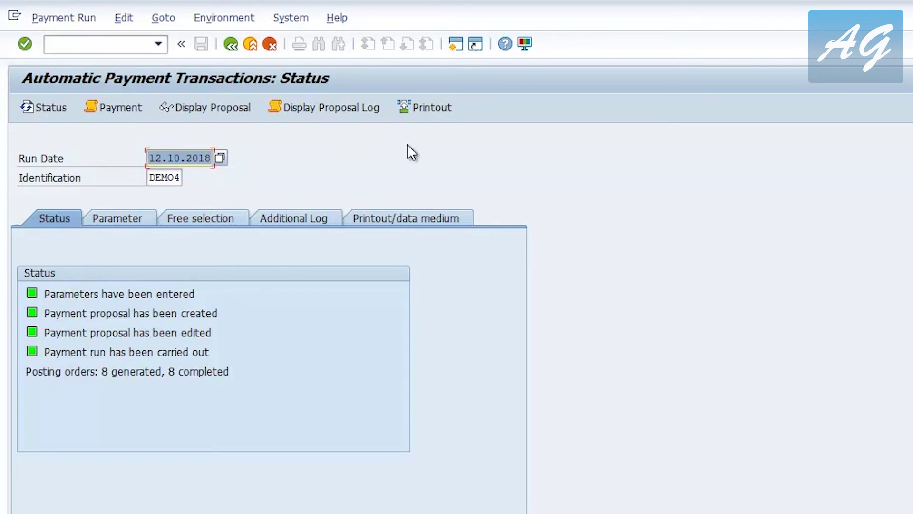
pyautogui.click(423, 115)
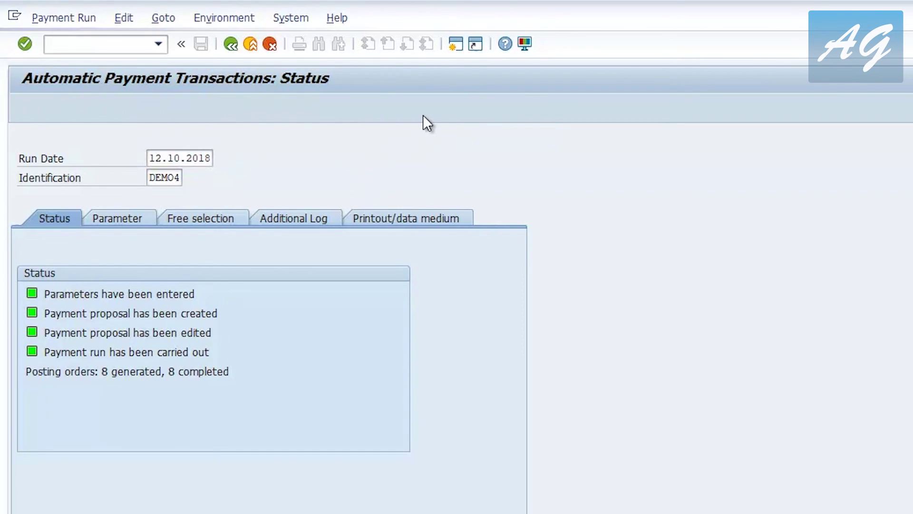
pyautogui.press('BackSpace')
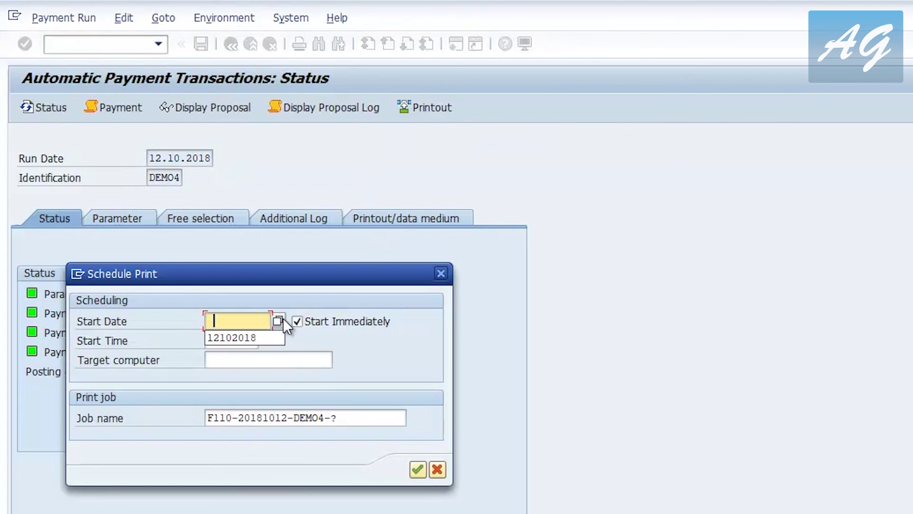
pyautogui.press('Down')
pyautogui.press('Return')
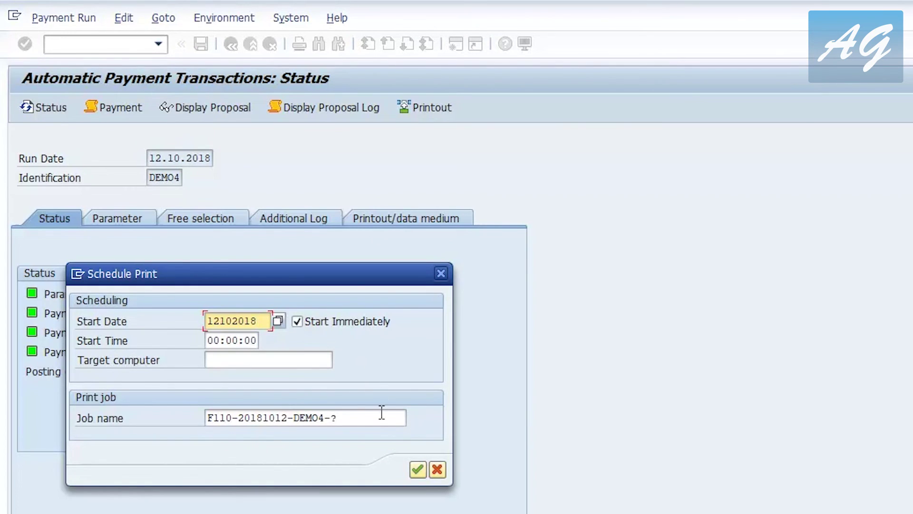
pyautogui.click(357, 415)
pyautogui.press('BackSpace')
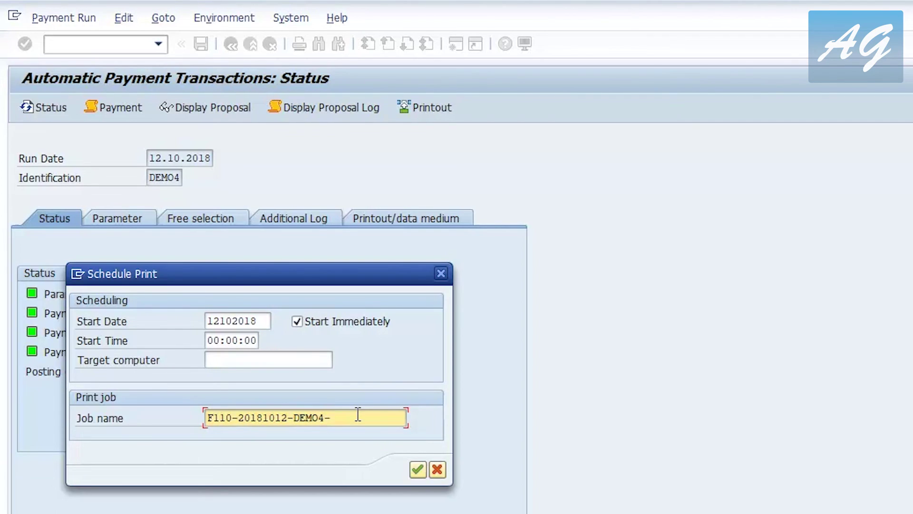
pyautogui.write('dfdfd')
pyautogui.click(414, 470)
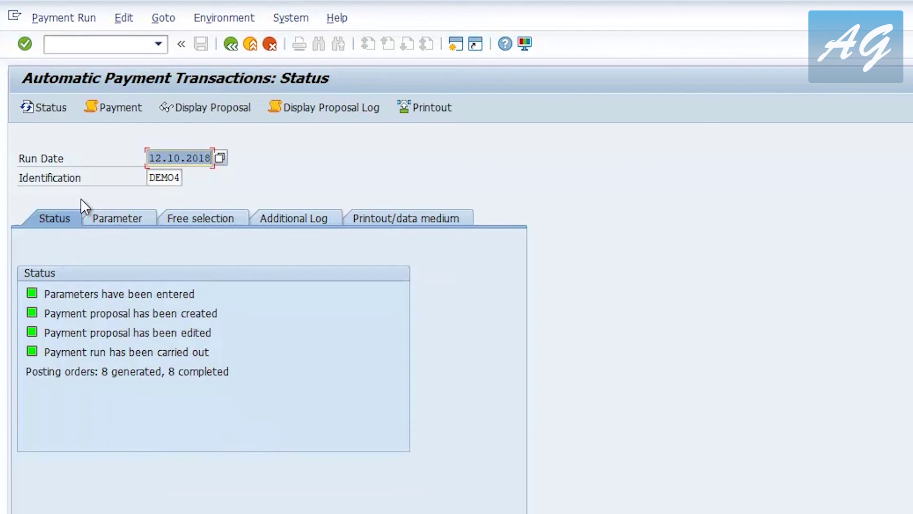
pyautogui.click(46, 105)
pyautogui.click(105, 108)
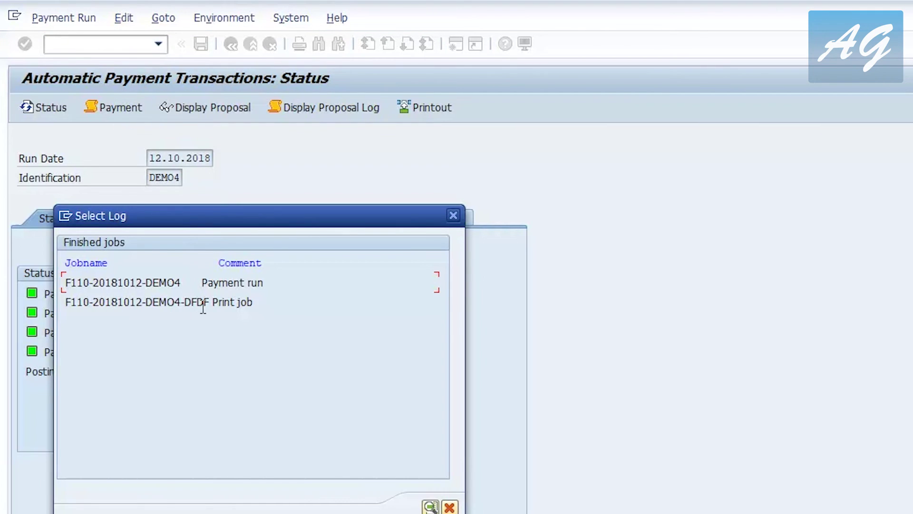
pyautogui.click(215, 305)
pyautogui.doubleClick(215, 307)
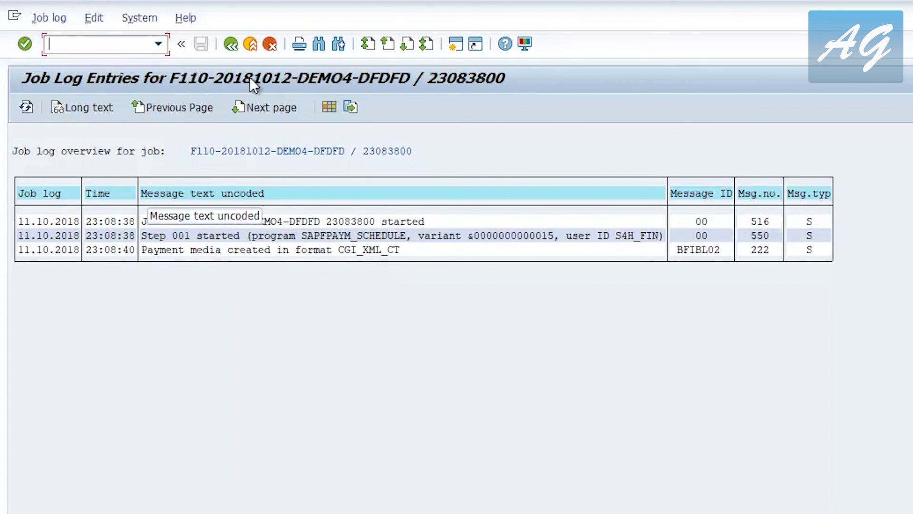
pyautogui.click(232, 46)
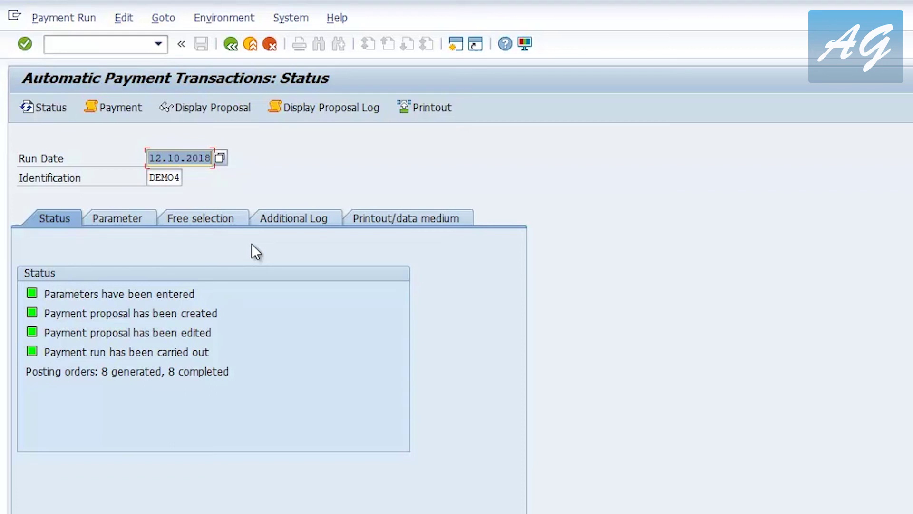
# Step: Download the CGI_XML_CT data medium of run DEMO4 from DME Administration to a desktop file named XML DEMO, allowing the file creation
pyautogui.click(231, 15)
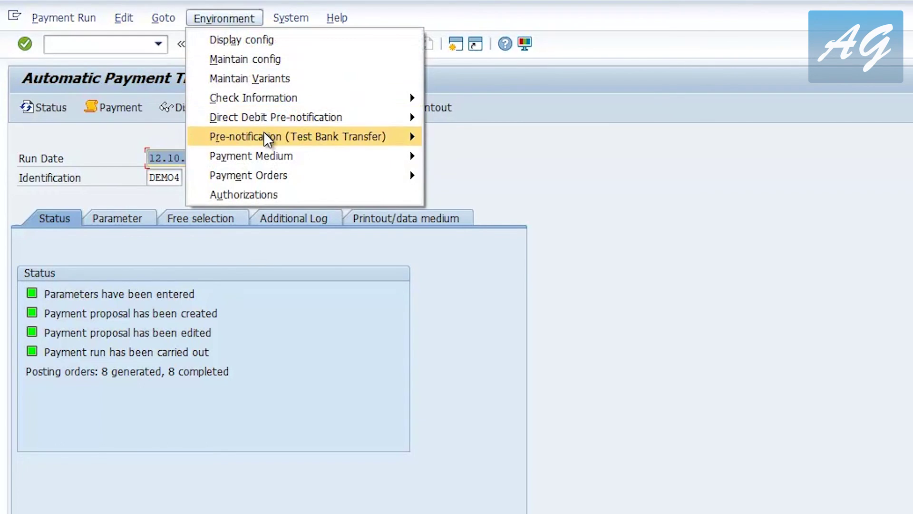
pyautogui.moveTo(328, 155)
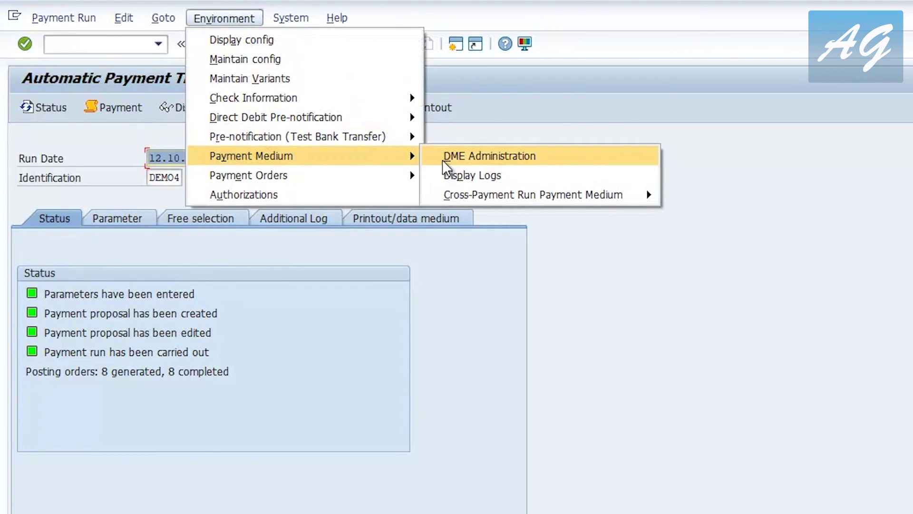
pyautogui.click(457, 157)
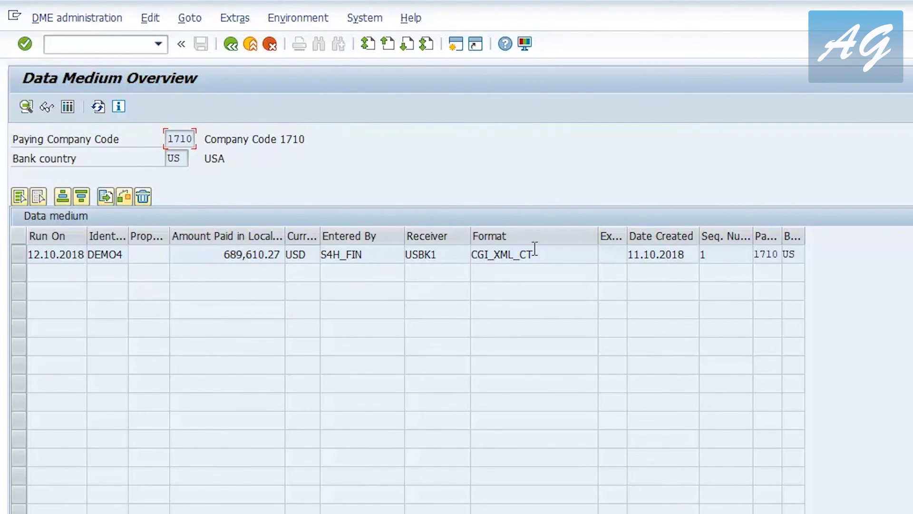
pyautogui.moveTo(547, 252); pyautogui.dragTo(456, 267)
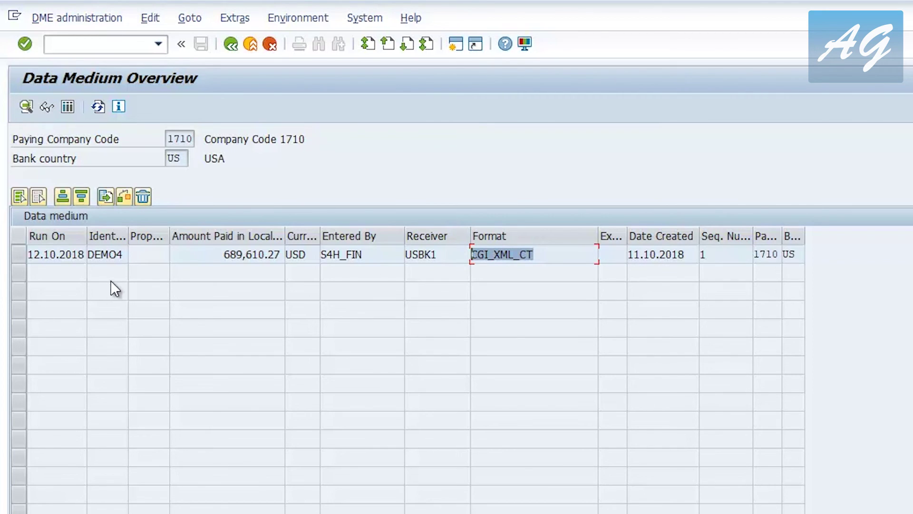
pyautogui.click(24, 254)
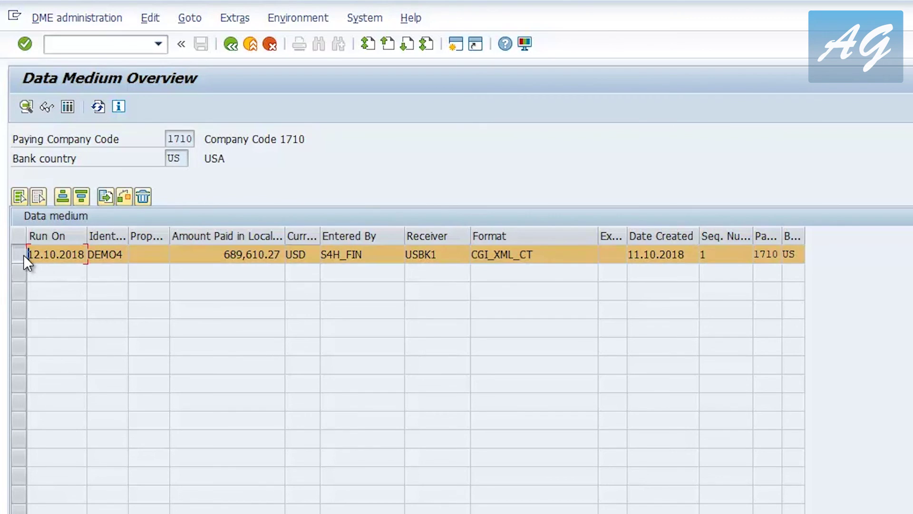
pyautogui.click(105, 200)
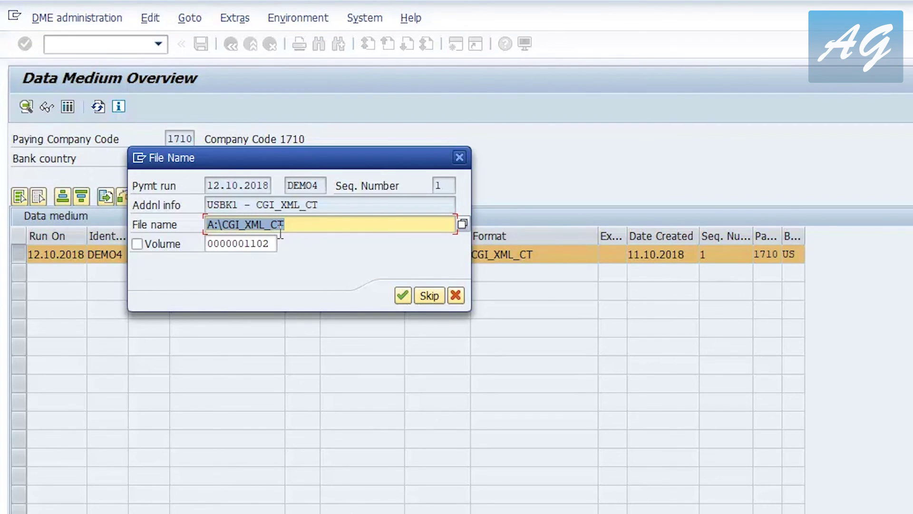
pyautogui.click(460, 223)
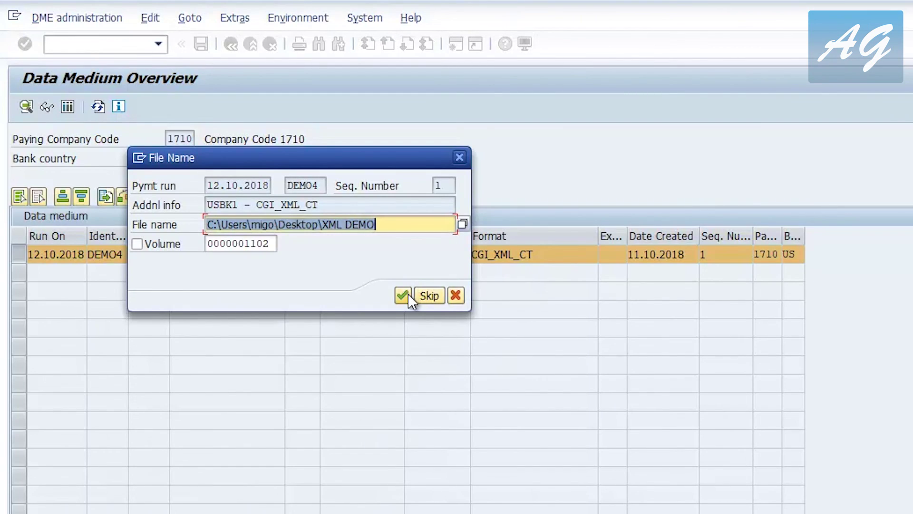
pyautogui.click(408, 293)
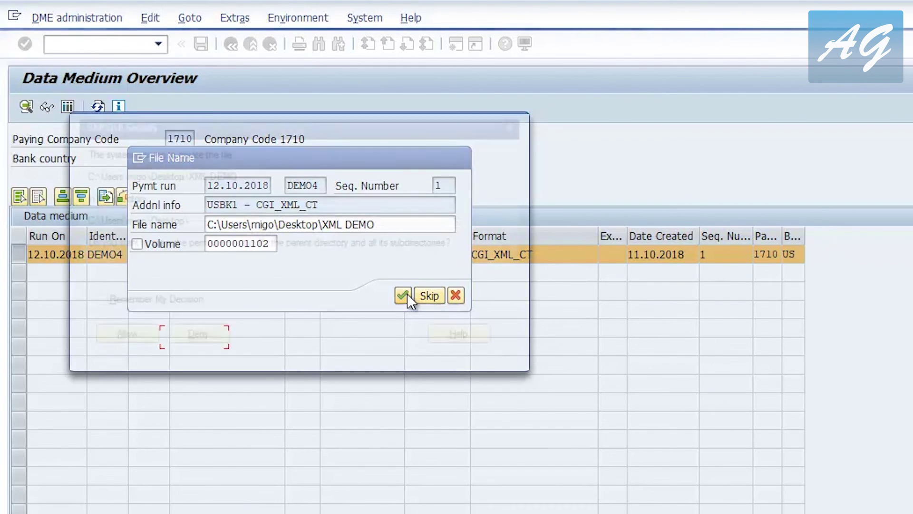
pyautogui.click(108, 339)
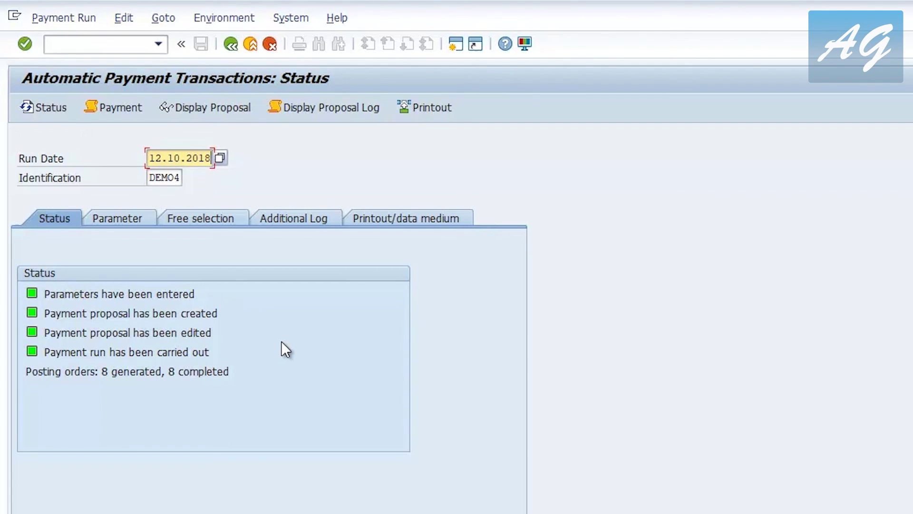
# Step: Switch to the Customizing: Execute Project transaction (SPRO) and display the SAP Reference IMG
pyautogui.click(104, 47)
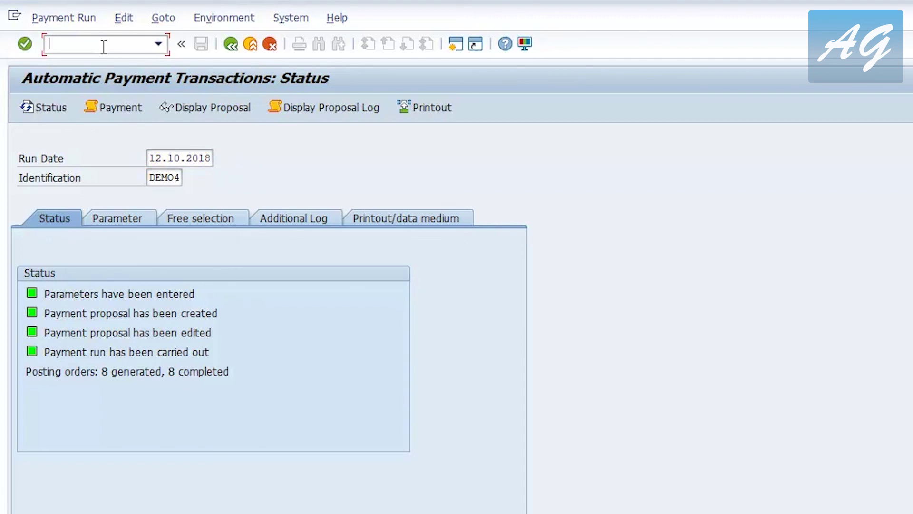
pyautogui.write('/')
pyautogui.write('ns')
pyautogui.write('p01')
pyautogui.press('Return')
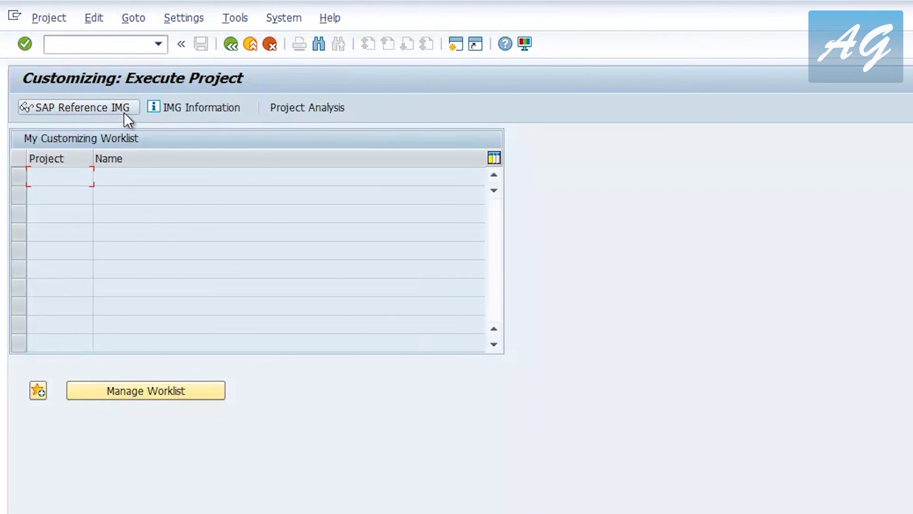
pyautogui.click(99, 108)
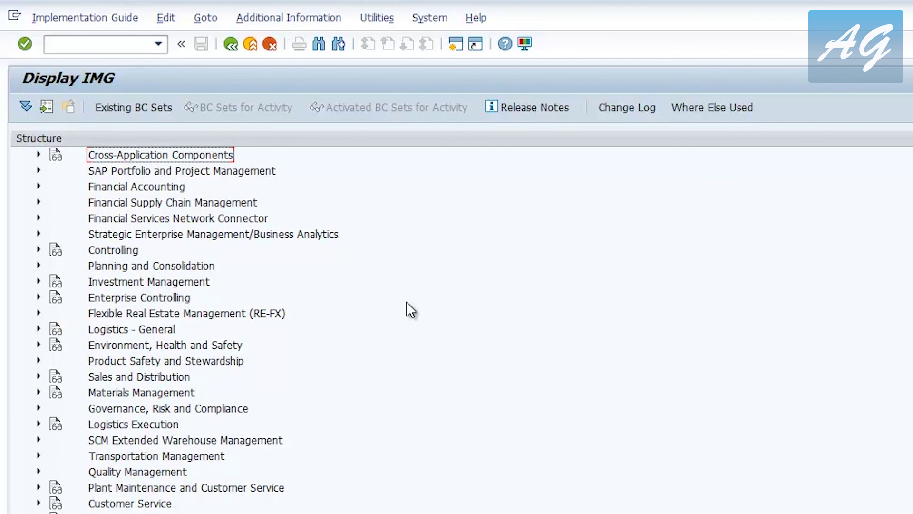
# Step: Expand Financial Accounting, Accounts Receivable and Accounts Payable, and Business Transactions in the IMG structure, and select Outgoing Payments
pyautogui.click(125, 193)
pyautogui.press('Right')
pyautogui.press('Down')
pyautogui.press('Down')
pyautogui.press('Down')
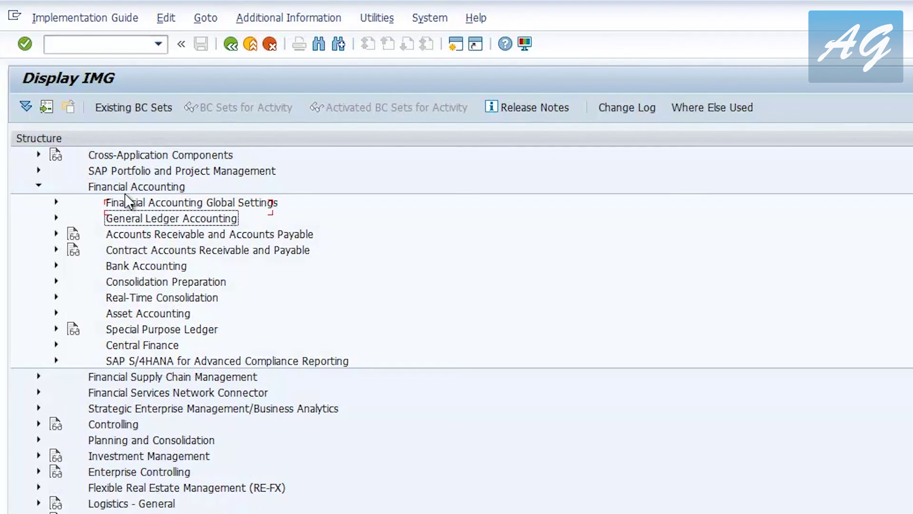
pyautogui.press('Down')
pyautogui.press('Up')
pyautogui.press('Right')
pyautogui.press('Down')
pyautogui.press('Down')
pyautogui.press('Down')
pyautogui.press('Right')
pyautogui.press('Down')
pyautogui.press('Down')
pyautogui.press('Down')
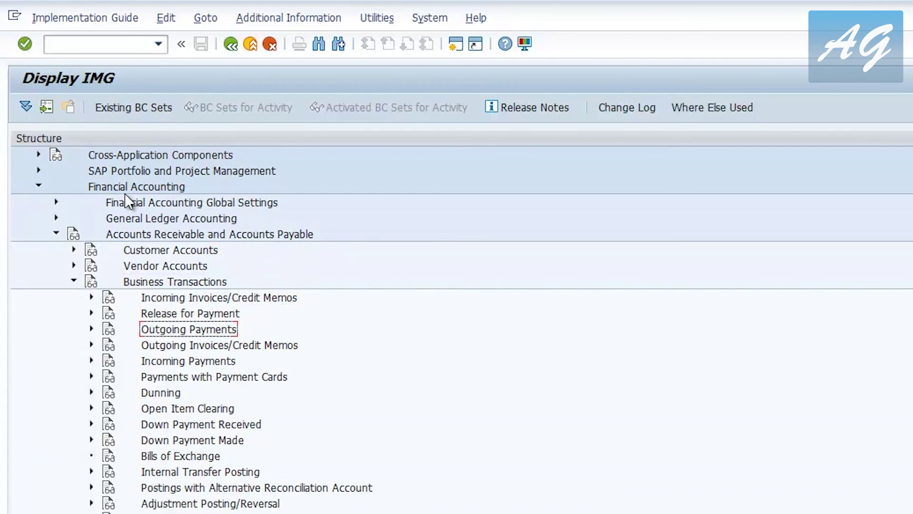
# Step: Expand Outgoing Payments, Automatic Outgoing Payments, and Payment Method/Bank Selection for Payment Program in the IMG structure
pyautogui.press('Right')
pyautogui.press('Down')
pyautogui.press('Down')
pyautogui.press('Down')
pyautogui.press('Right')
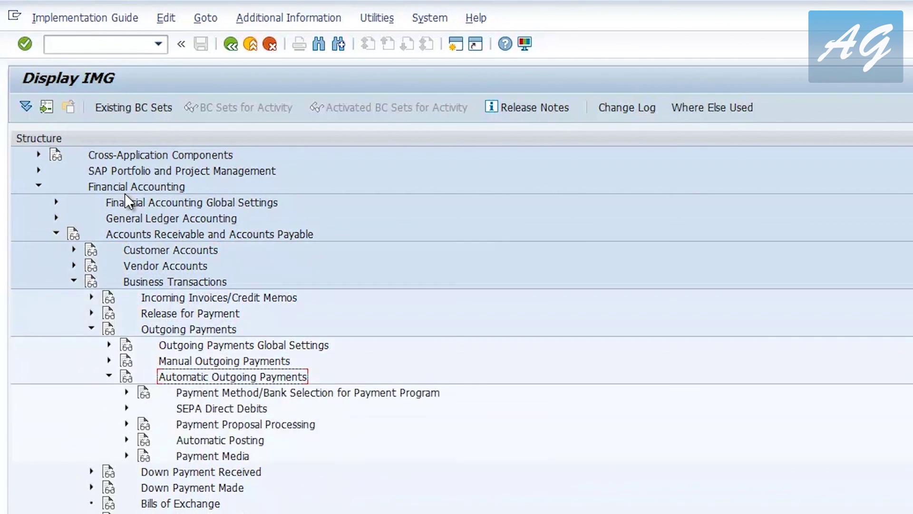
pyautogui.press('Down')
pyautogui.press('Down')
pyautogui.press('Down')
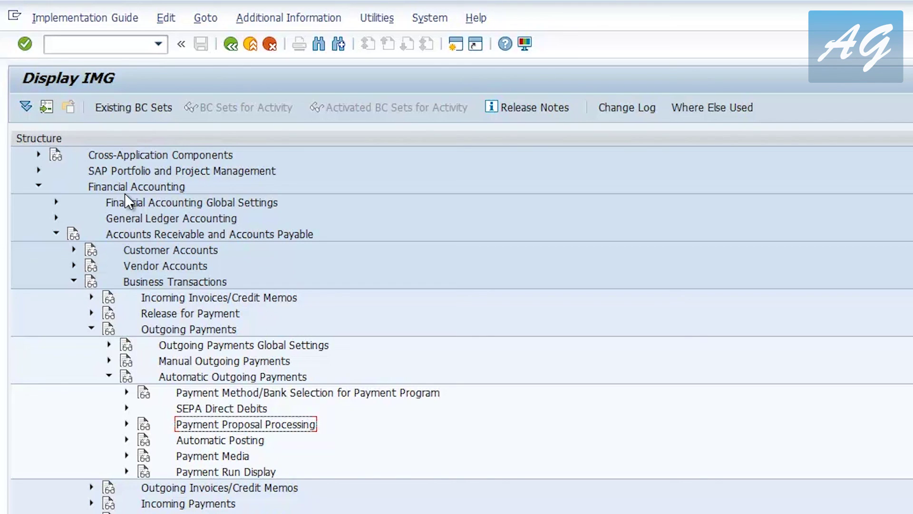
pyautogui.press('Up')
pyautogui.press('Up')
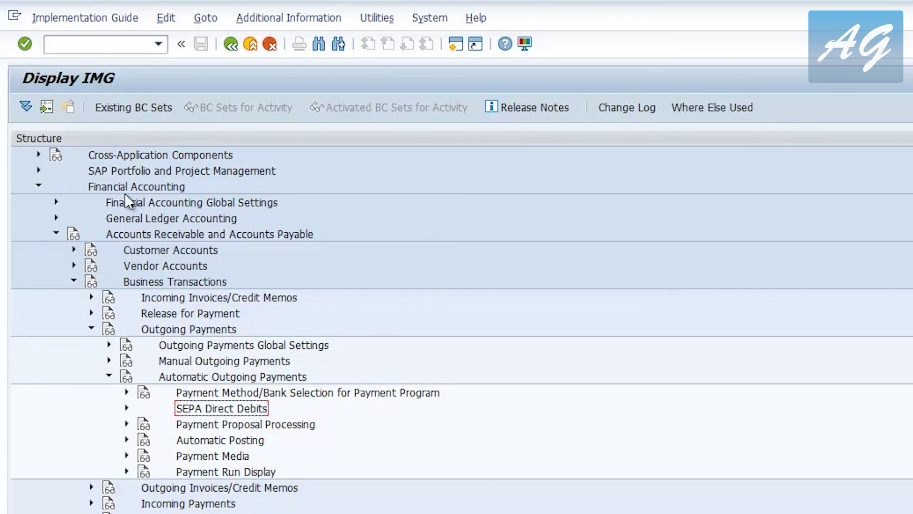
pyautogui.press('Right')
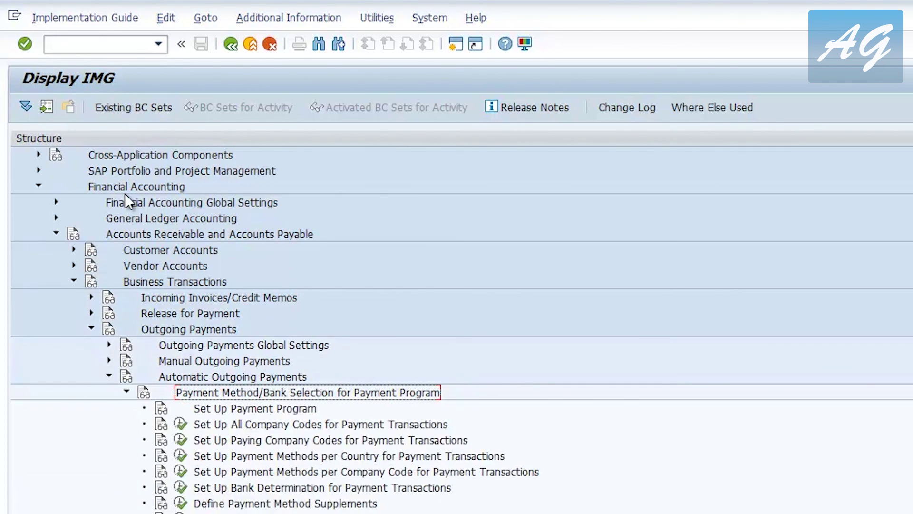
# Step: Go through the payment program setup activities and execute Set Up Payment Methods per Company Code for Payment Transactions
pyautogui.press('Down')
pyautogui.press('Down')
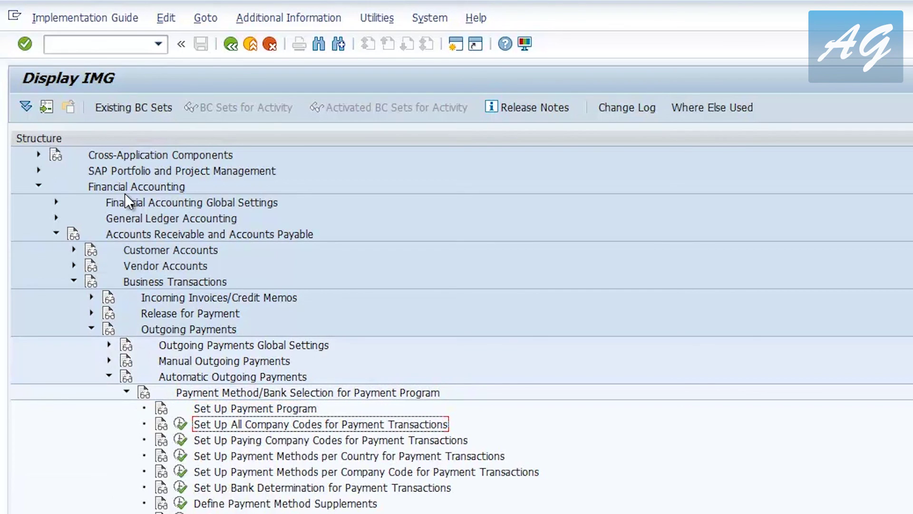
pyautogui.press('Up')
pyautogui.press('Down')
pyautogui.press('Down')
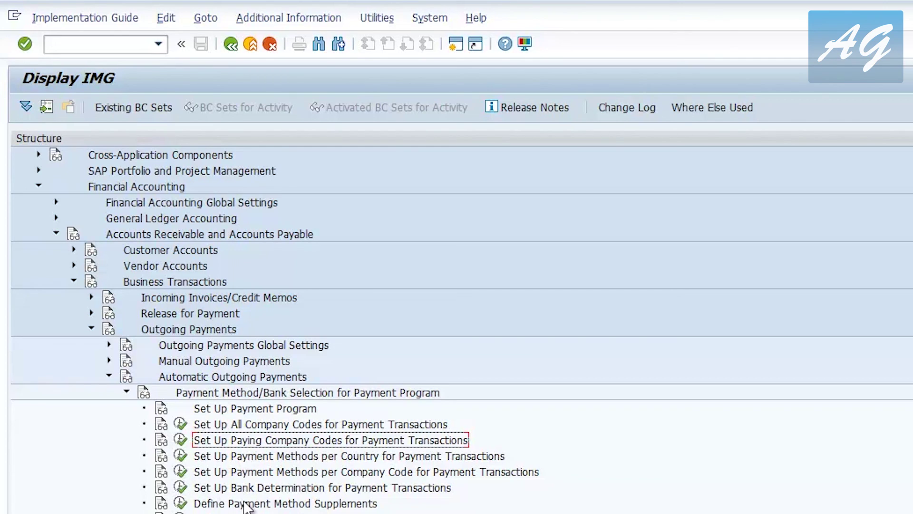
pyautogui.click(180, 473)
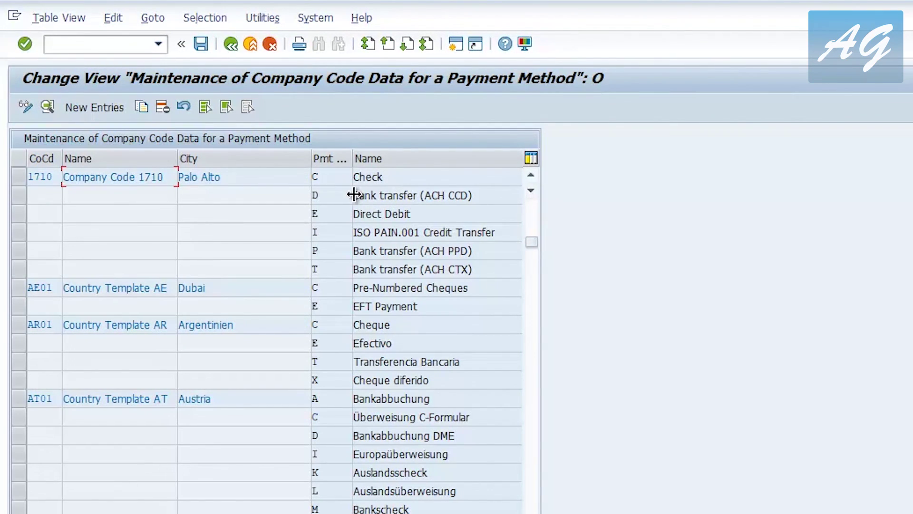
# Step: Open the company code 1710 settings of payment method D, Bank transfer (ACH CCD), and examine the minimum amount limit
pyautogui.click(19, 195)
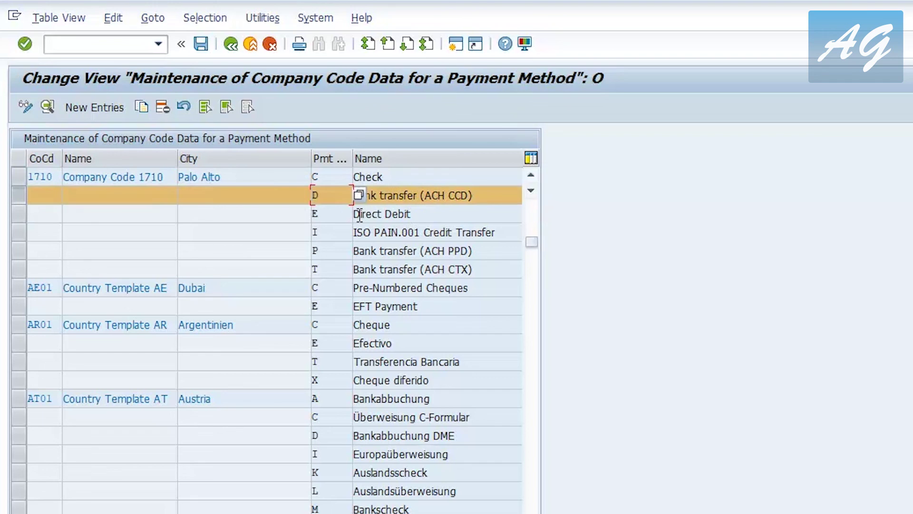
pyautogui.doubleClick(331, 199)
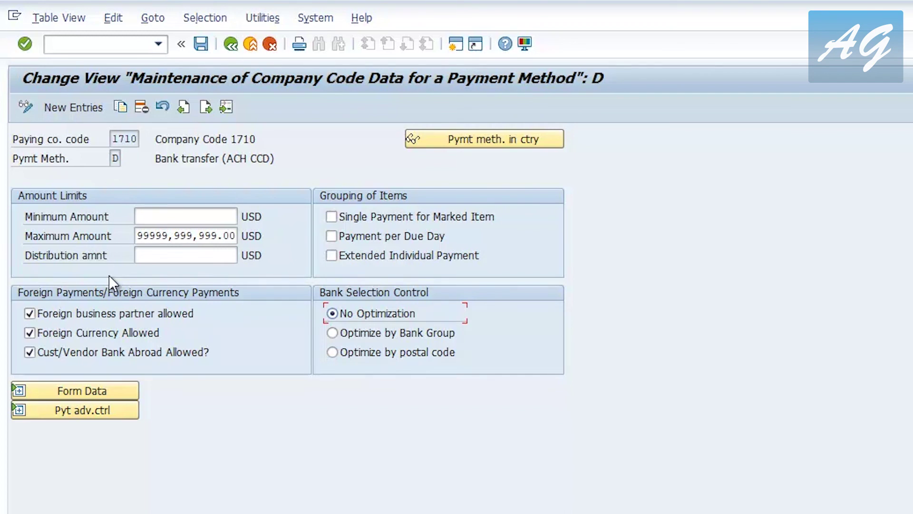
pyautogui.click(156, 215)
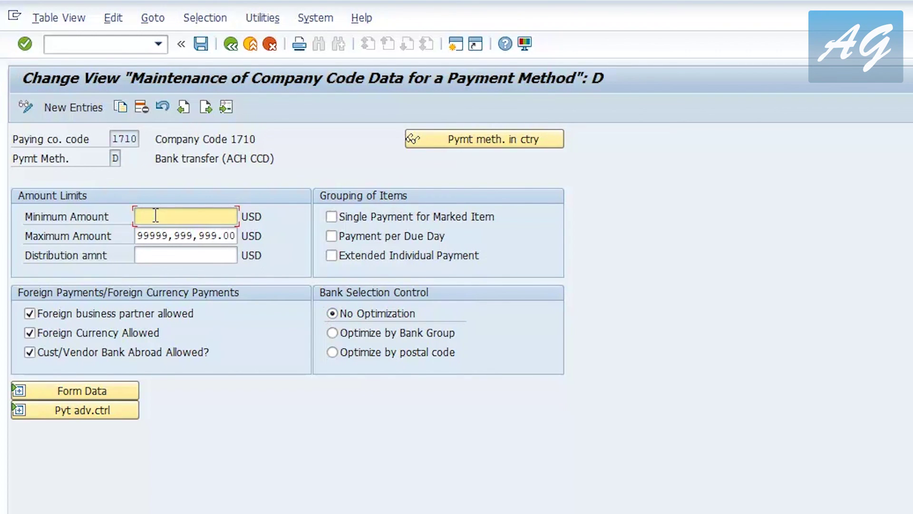